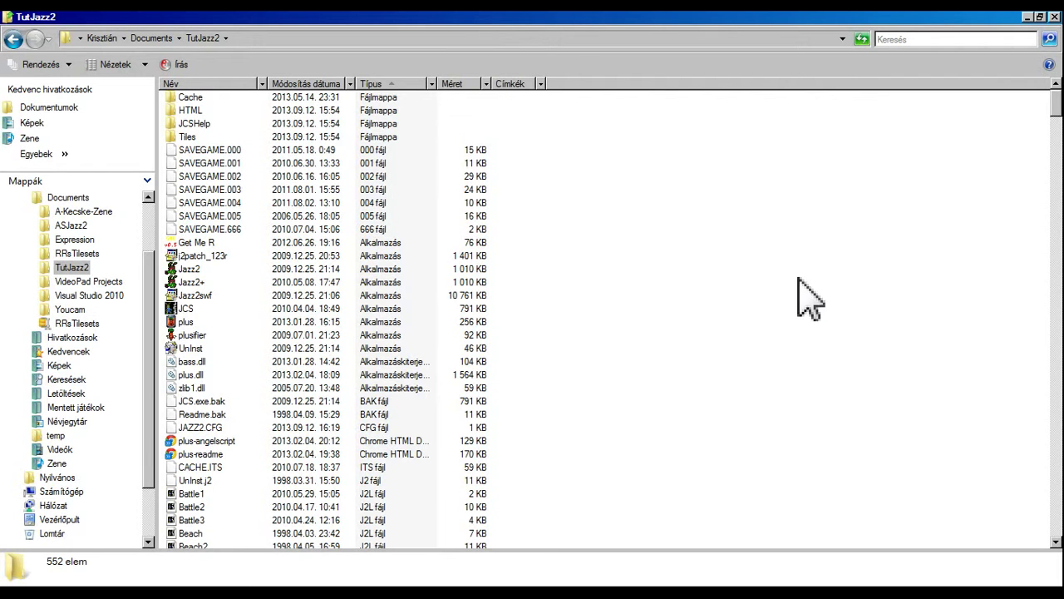
Step: Start the JCS program from the TutJazz2 folder to get an empty untitled level
left_click(186, 310)
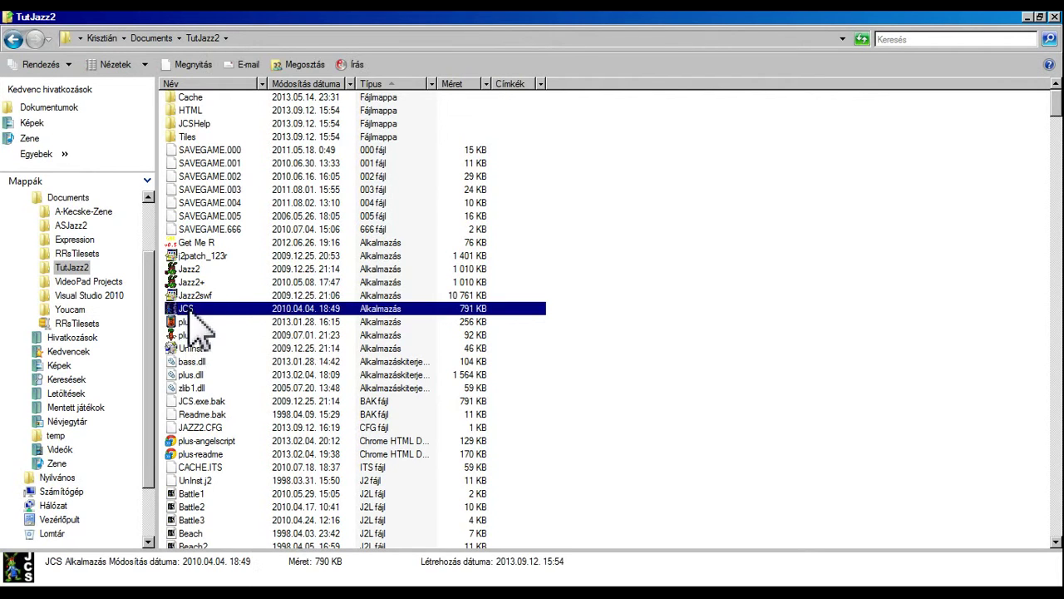
mouse_move(187, 308)
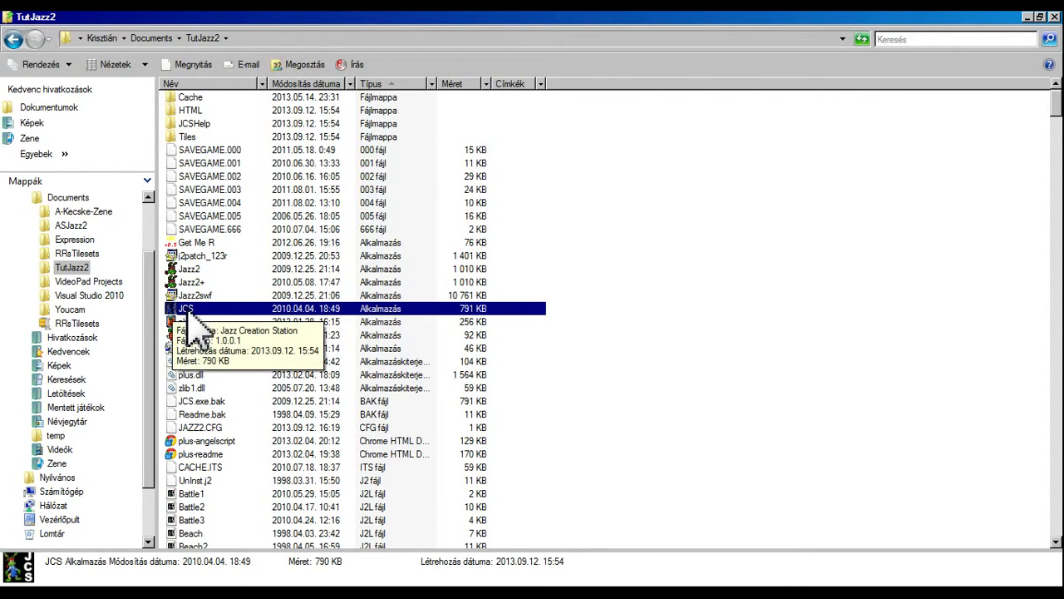
double_click(185, 308)
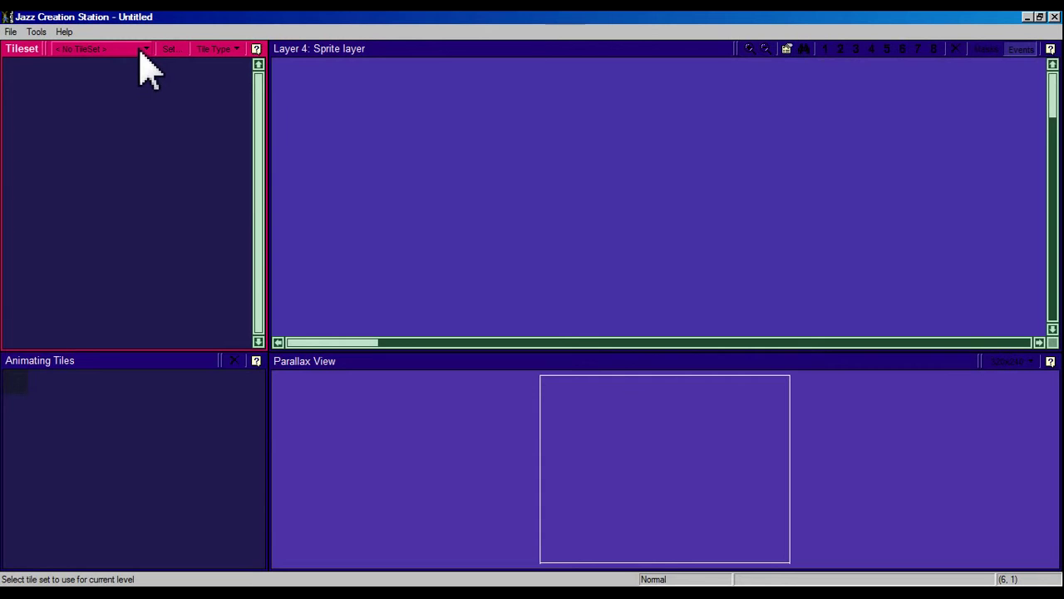
Step: Choose the Carrotus tileset from the Tileset list and scroll through its tiles
left_click(97, 50)
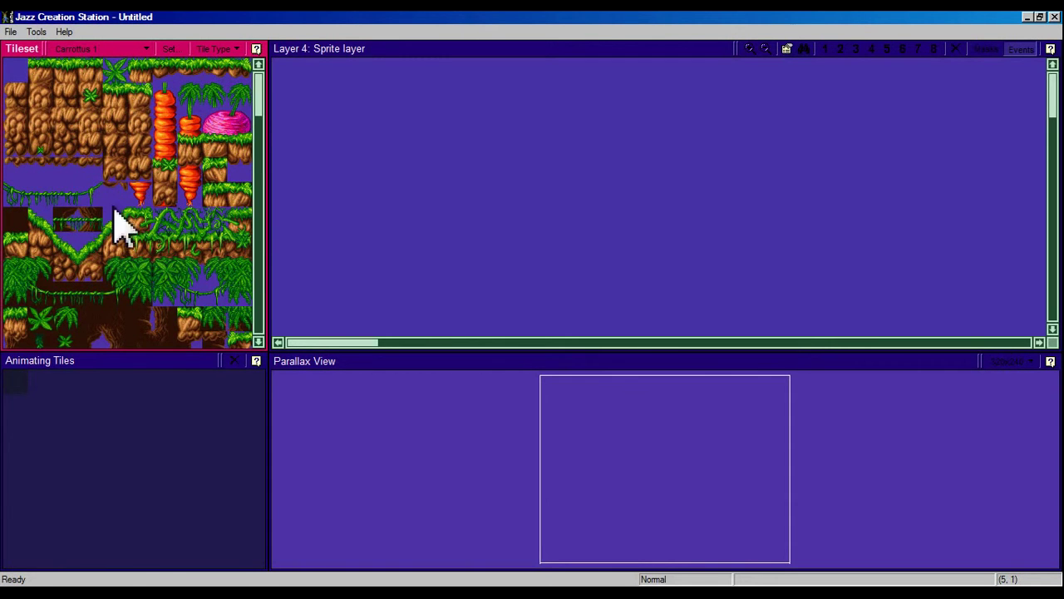
mouse_move(262, 95)
left_mouse_down()
mouse_move(266, 308)
mouse_move(277, 297)
mouse_move(253, 112)
left_mouse_up()
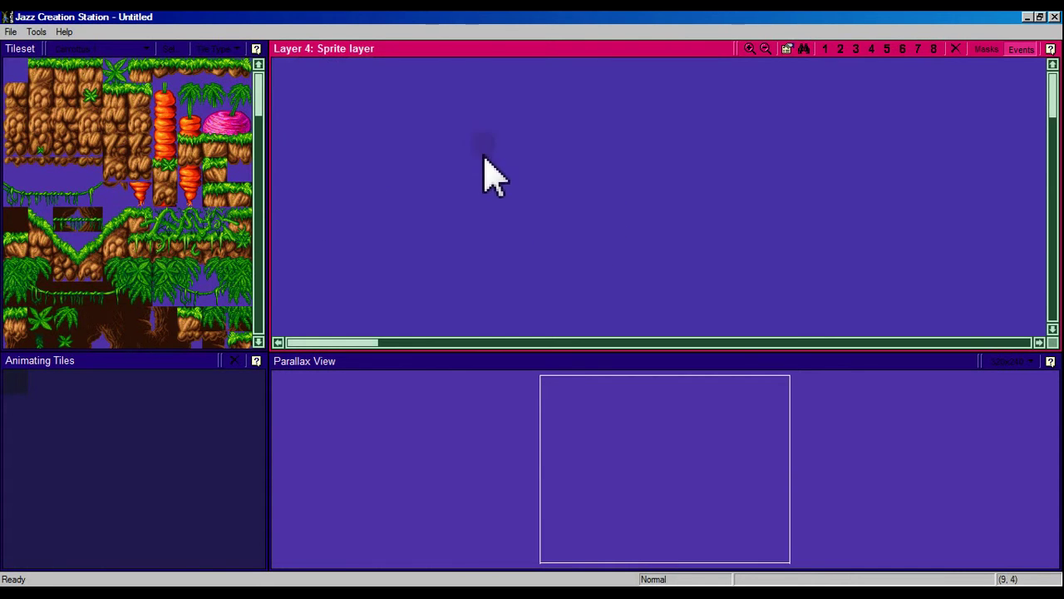
Step: Paint a block of rock ground and dot four leaf tiles across it
left_click(62, 89)
mouse_move(381, 204)
left_mouse_down()
mouse_move(519, 209)
mouse_move(541, 218)
mouse_move(554, 257)
mouse_move(561, 305)
mouse_move(406, 305)
mouse_move(388, 238)
mouse_move(413, 285)
mouse_move(504, 267)
mouse_move(514, 225)
mouse_move(563, 238)
left_mouse_up()
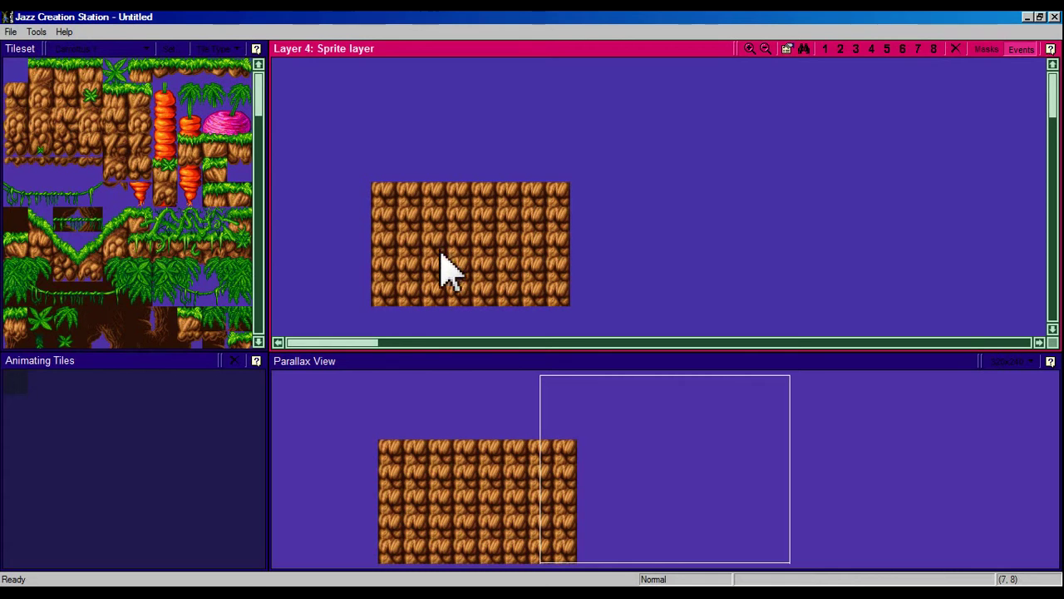
left_click(90, 98)
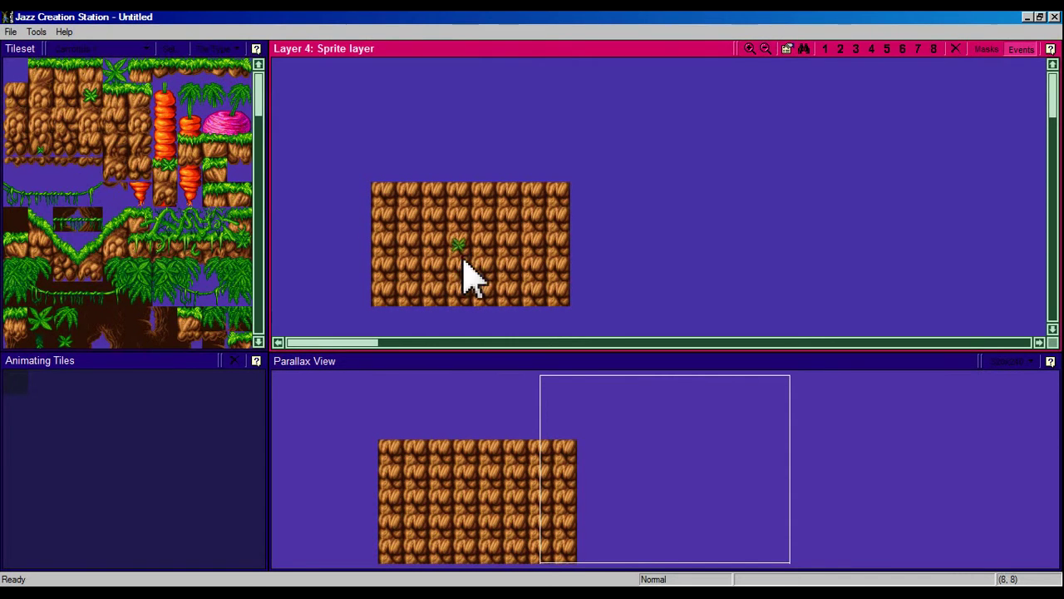
left_click(416, 262)
left_click(502, 218)
left_click(459, 223)
left_click(511, 271)
Step: Add a carrot plant, a grassy top strip and a rock column under a left ledge
left_click(434, 154)
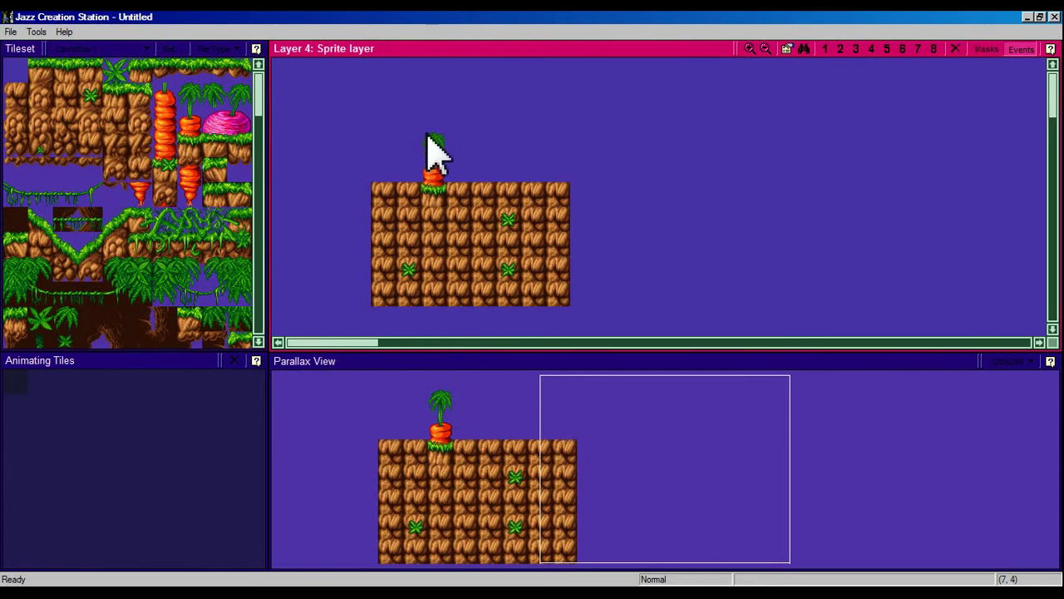
left_click_drag(31, 62, 99, 79)
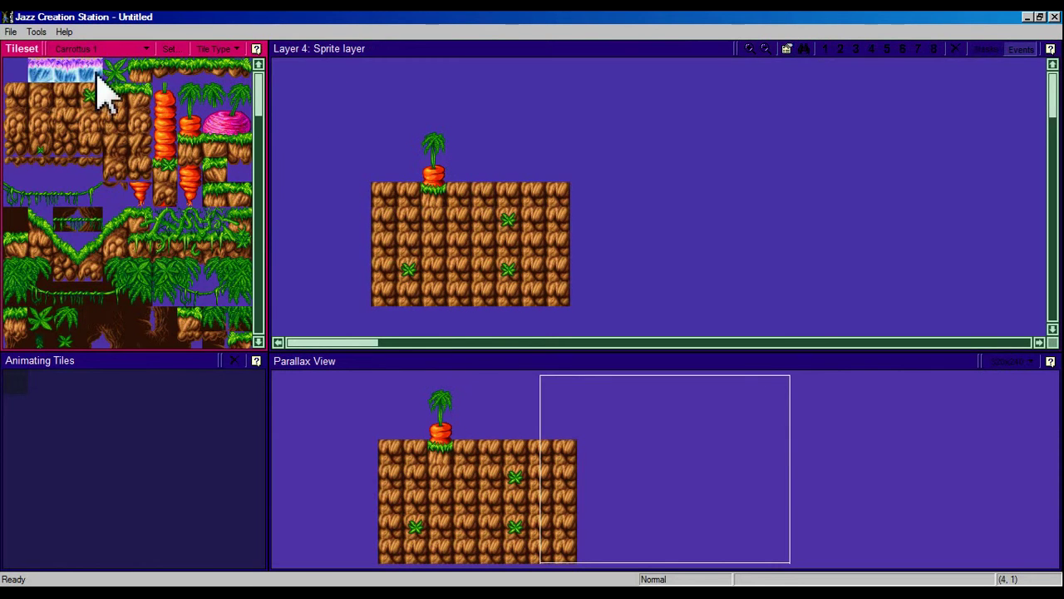
left_click(466, 202)
left_click(509, 199)
left_click(354, 193)
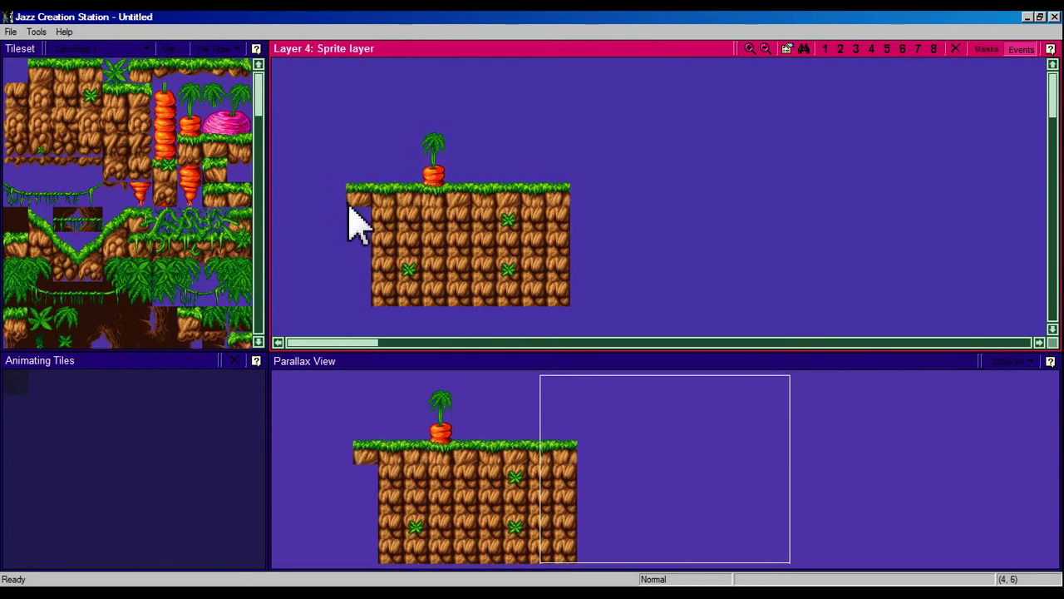
left_click(158, 141)
left_click_drag(335, 217, 356, 300)
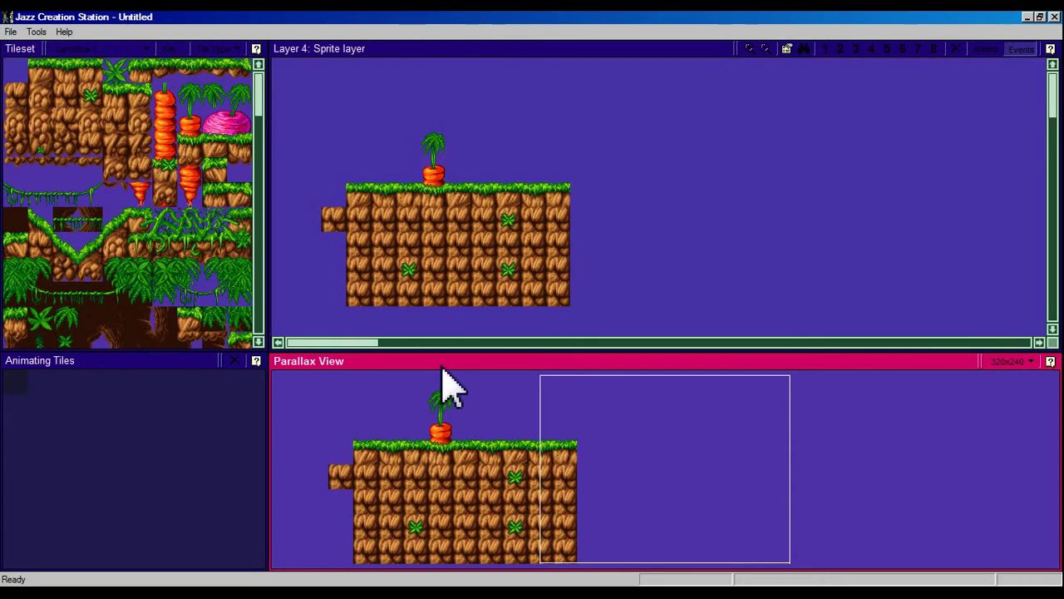
left_click_drag(442, 366, 452, 309)
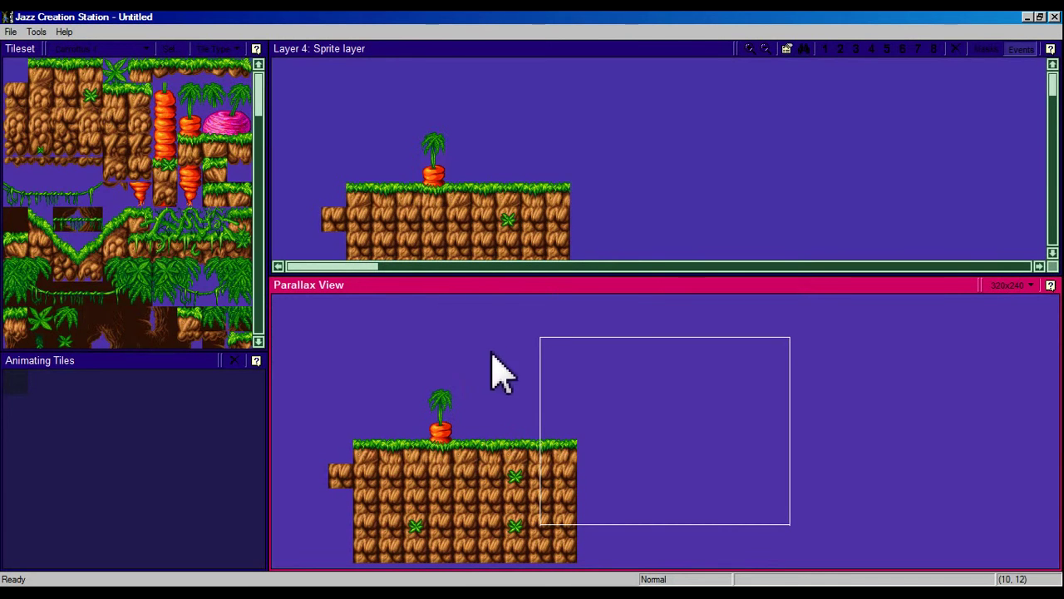
left_click_drag(488, 289, 483, 369)
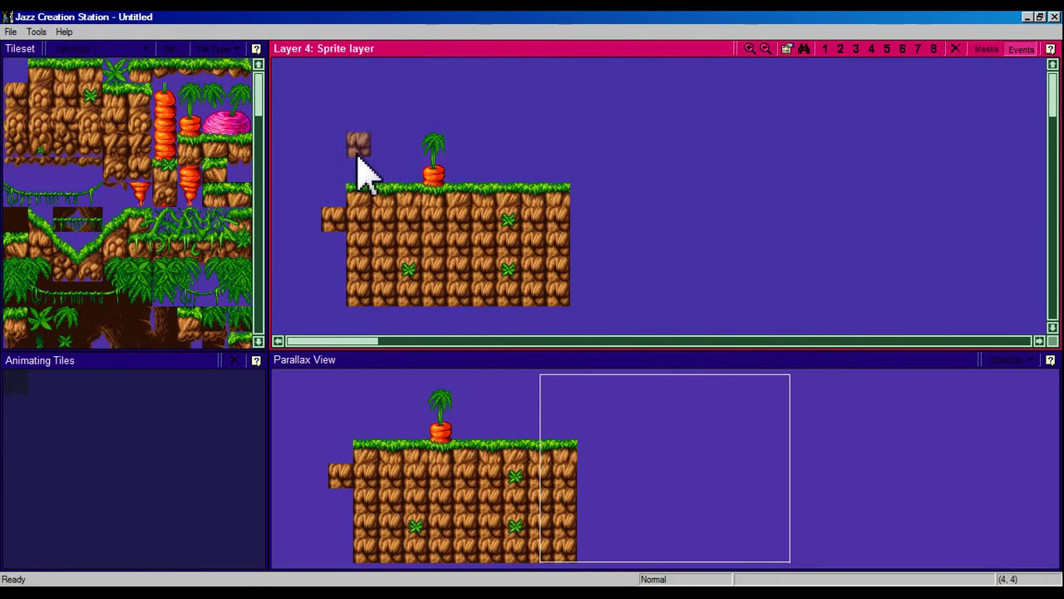
left_click(910, 67)
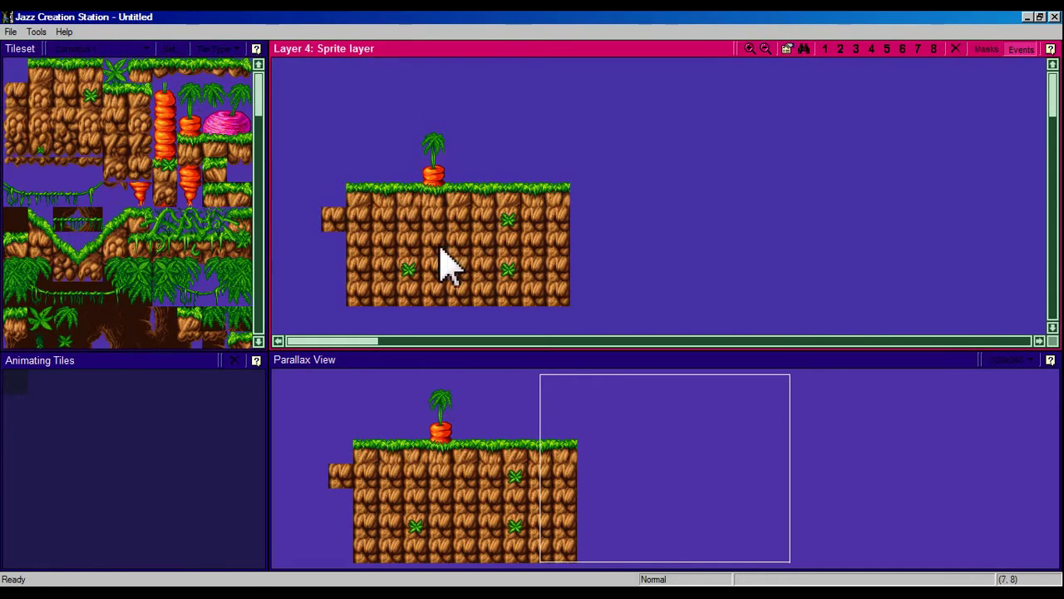
Step: Paint dark brown tiles across background layer 8, then return to layer 4
left_click(934, 50)
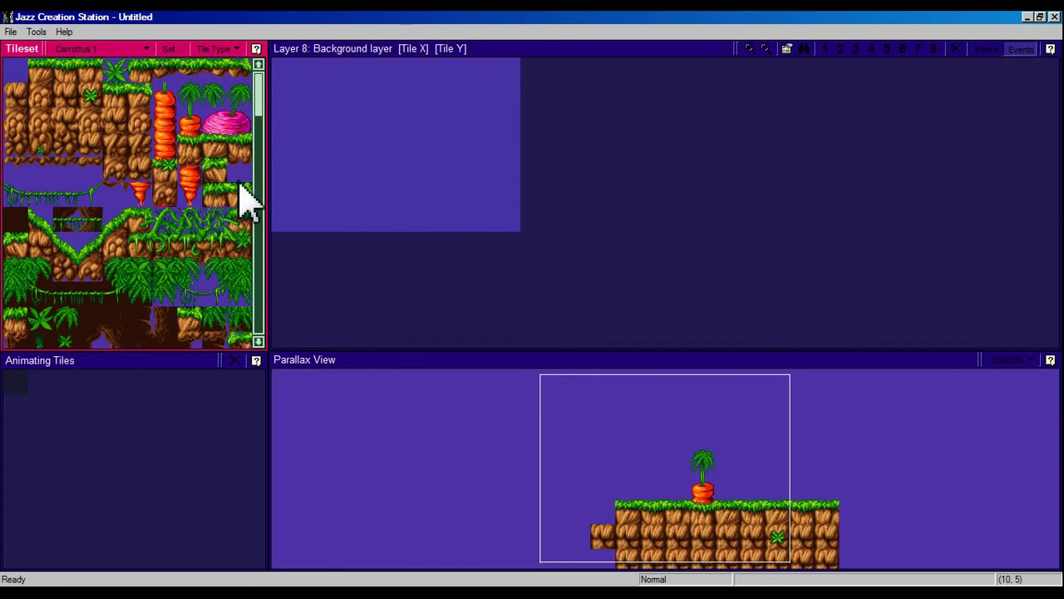
scroll(258, 145, "down", 1)
scroll(125, 133, "down", 3)
mouse_move(283, 71)
left_mouse_down()
mouse_move(305, 126)
mouse_move(274, 250)
mouse_move(291, 175)
mouse_move(340, 95)
mouse_move(418, 208)
mouse_move(388, 194)
mouse_move(385, 173)
mouse_move(413, 207)
mouse_move(511, 155)
mouse_move(509, 60)
left_mouse_up()
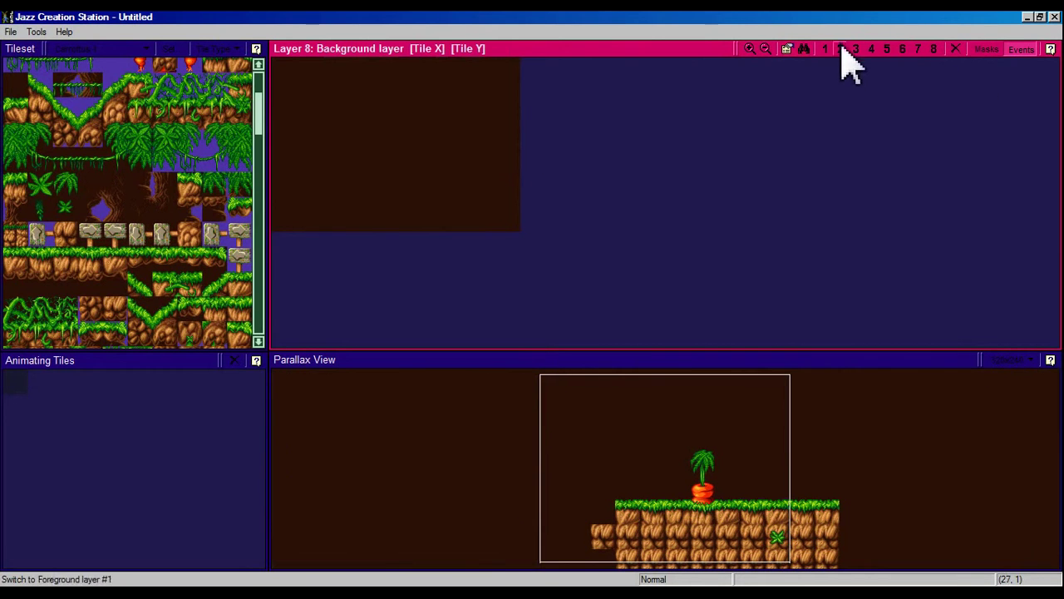
left_click(705, 457)
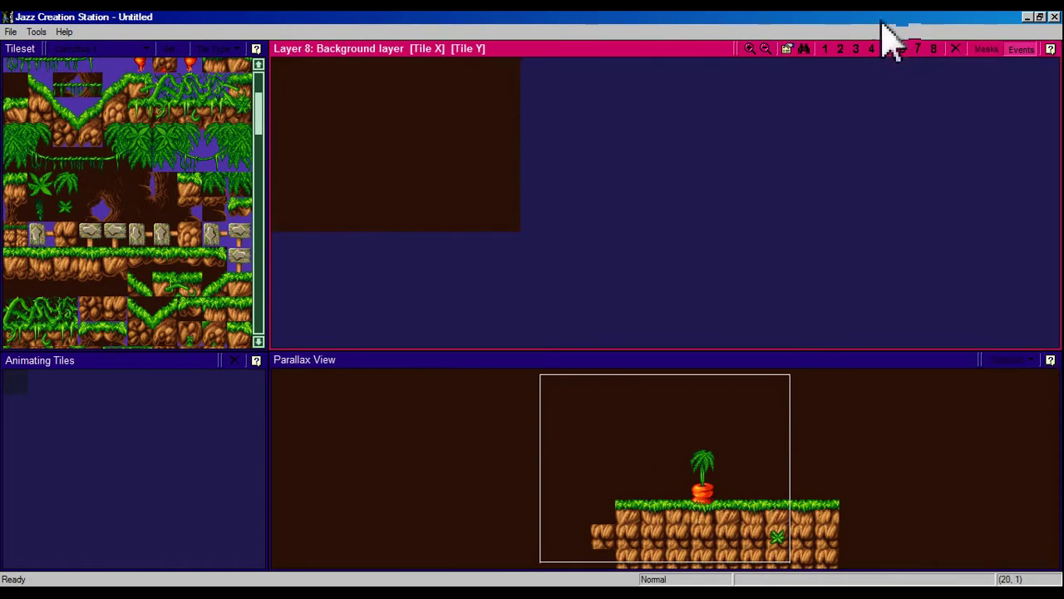
left_click(871, 49)
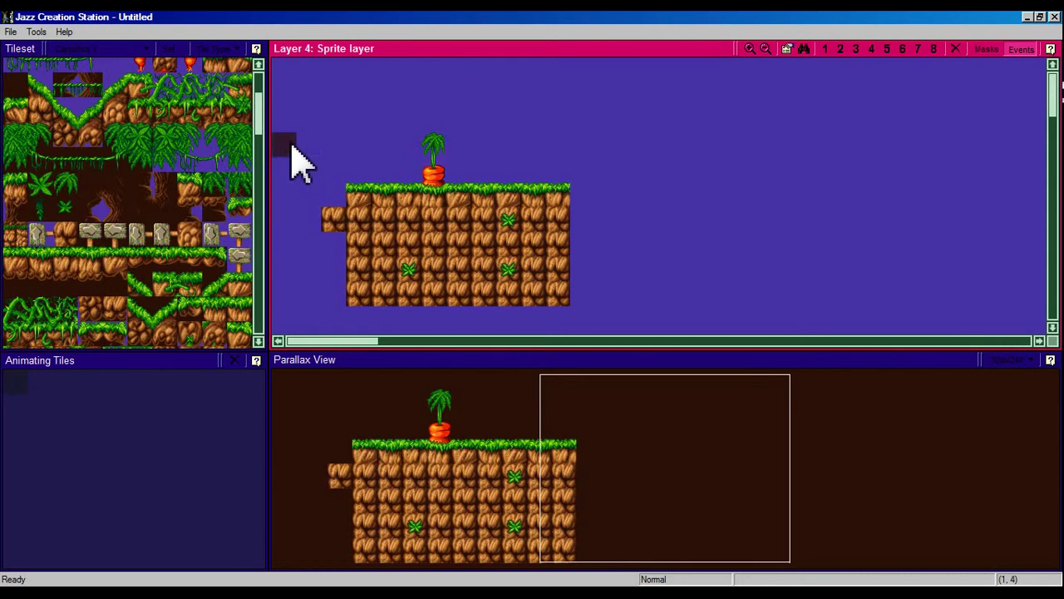
Step: Stamp grass-topped ground blocks on both platform ends and fill in the ground beneath
scroll(265, 142, "up", 3)
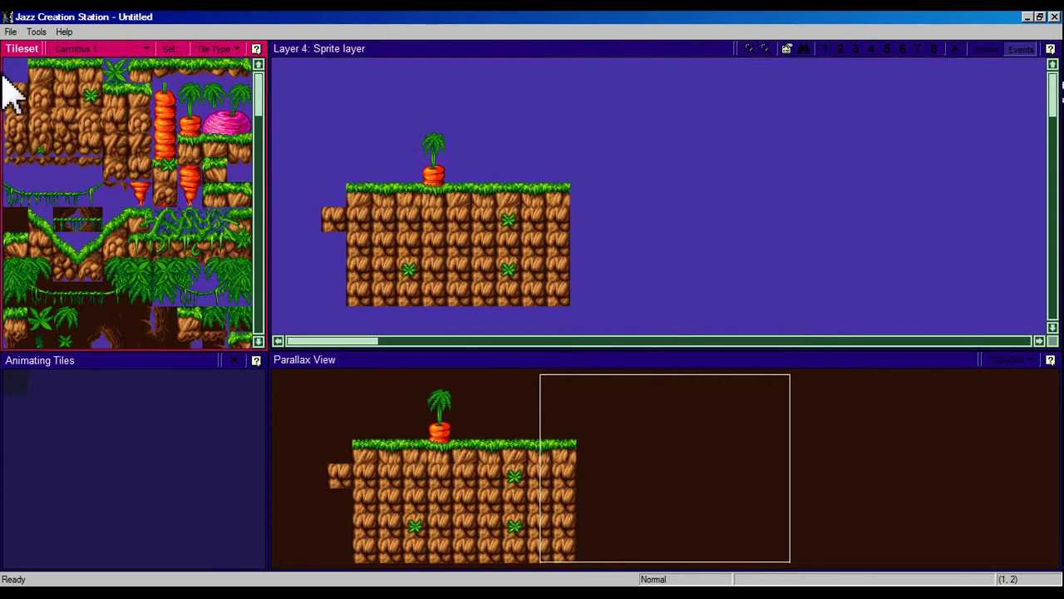
left_click_drag(40, 70, 95, 95)
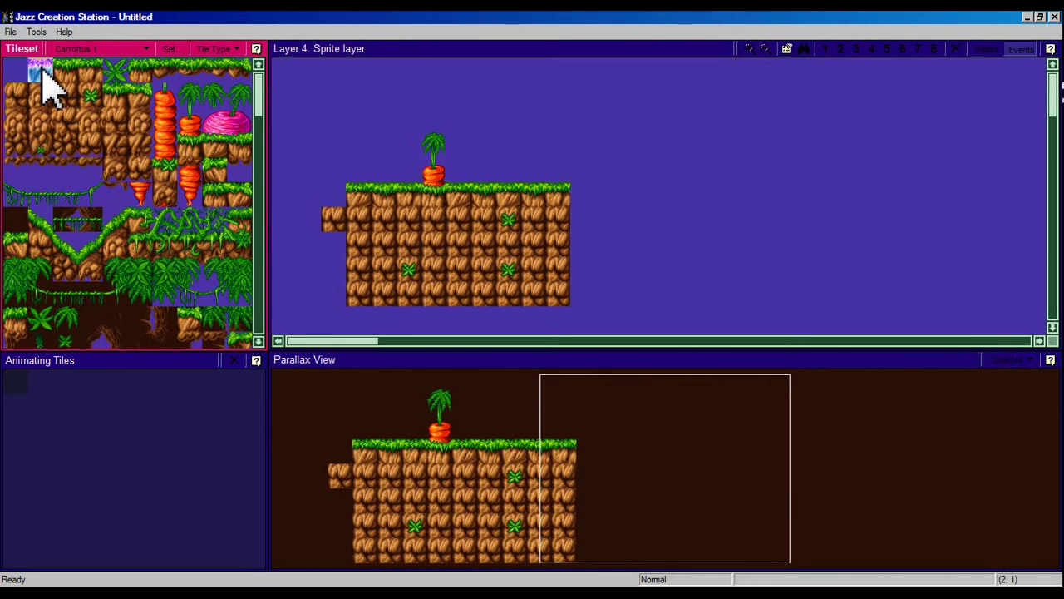
left_click_drag(43, 70, 89, 99)
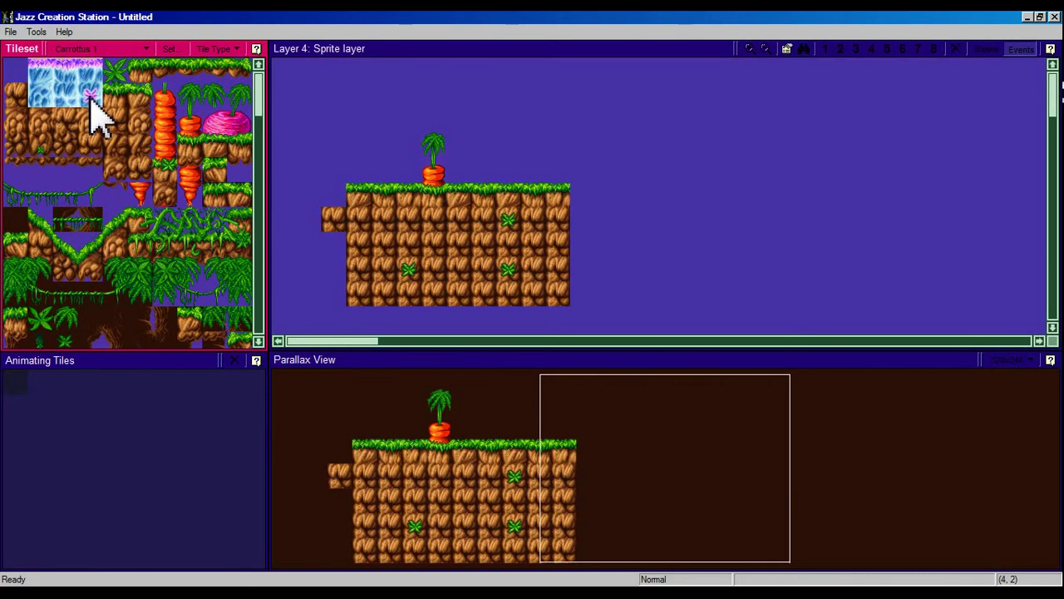
mouse_move(90, 99)
left_mouse_down()
mouse_move(116, 112)
mouse_move(88, 105)
mouse_move(174, 247)
mouse_move(122, 280)
mouse_move(194, 291)
mouse_move(107, 166)
mouse_move(100, 135)
mouse_move(130, 88)
mouse_move(88, 121)
left_mouse_up()
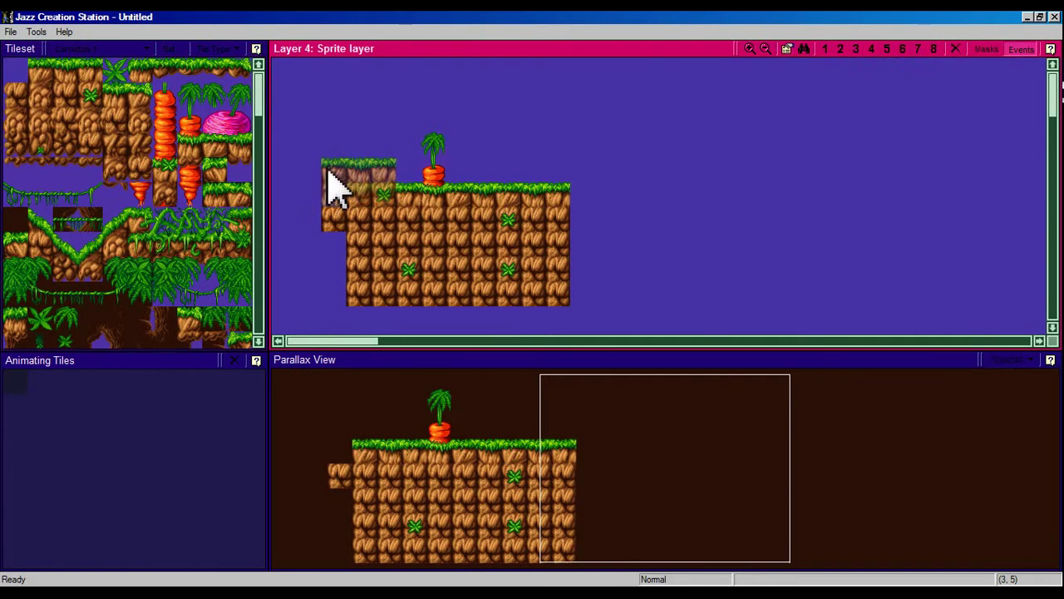
left_click(291, 217)
left_click(592, 209)
left_click(662, 209)
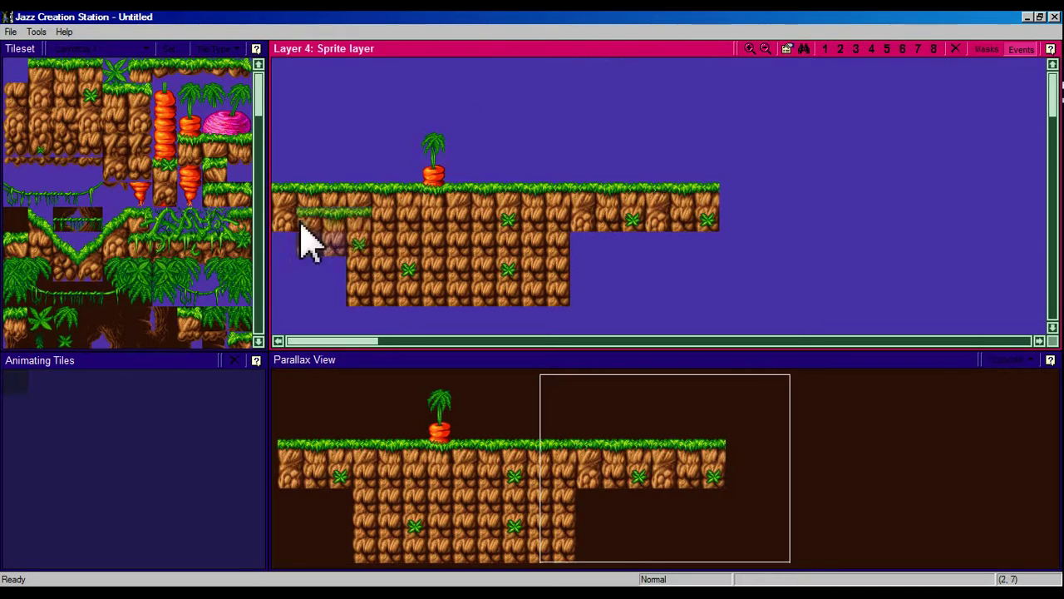
mouse_move(304, 262)
left_mouse_down()
mouse_move(325, 305)
mouse_move(314, 290)
left_mouse_up()
mouse_move(632, 274)
left_mouse_down()
mouse_move(624, 304)
mouse_move(653, 285)
mouse_move(665, 309)
mouse_move(711, 270)
mouse_move(685, 297)
left_mouse_up()
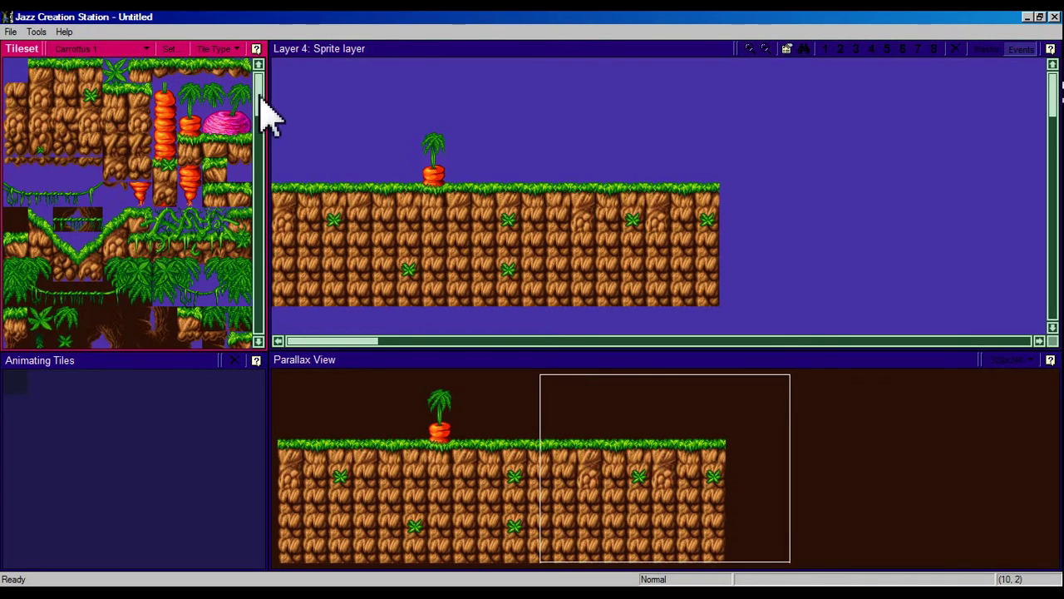
mouse_move(265, 117)
left_mouse_down()
mouse_move(262, 238)
mouse_move(257, 95)
left_mouse_up()
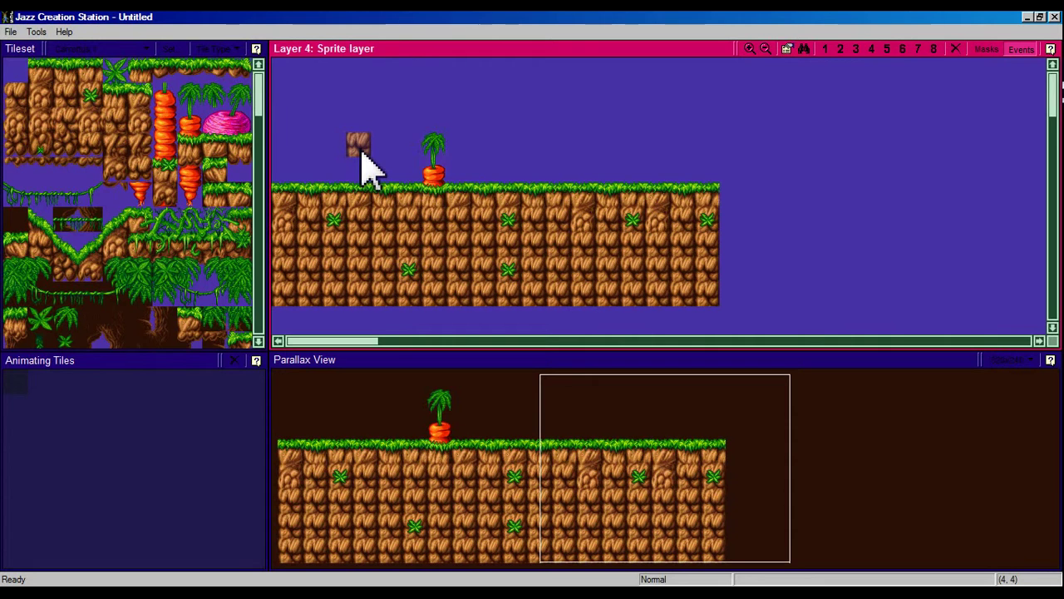
Step: Place a Jazz Level Start event on the tile just left of the carrot plant
right_click(364, 163)
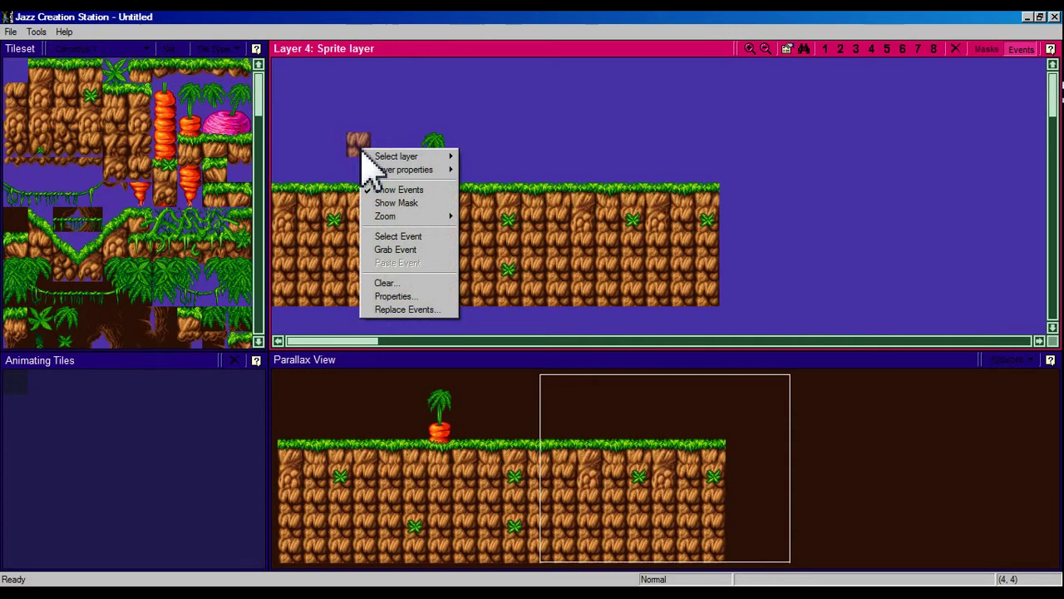
left_click(420, 241)
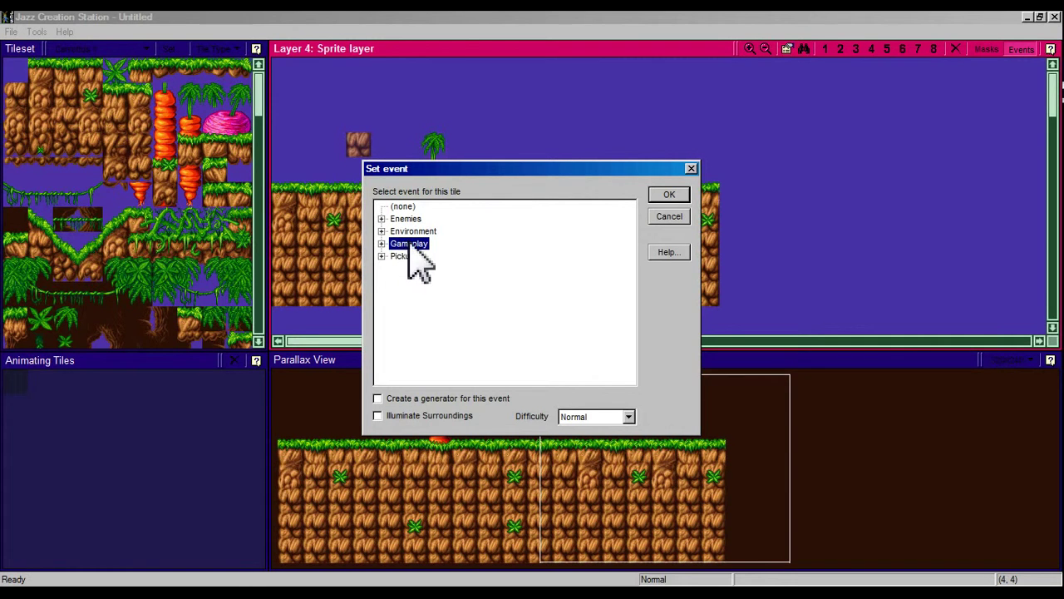
double_click(411, 248)
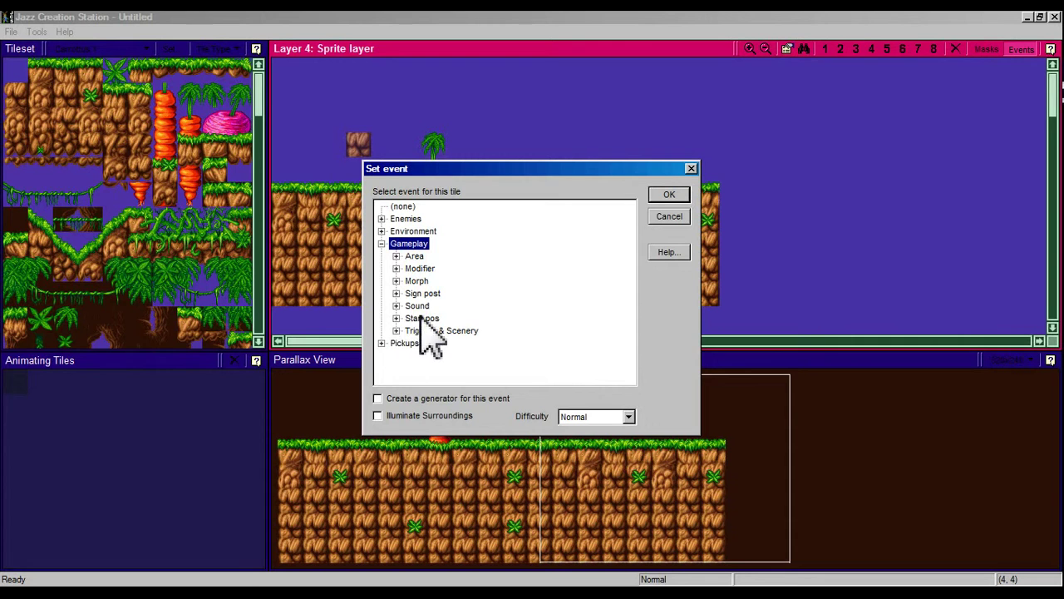
double_click(421, 319)
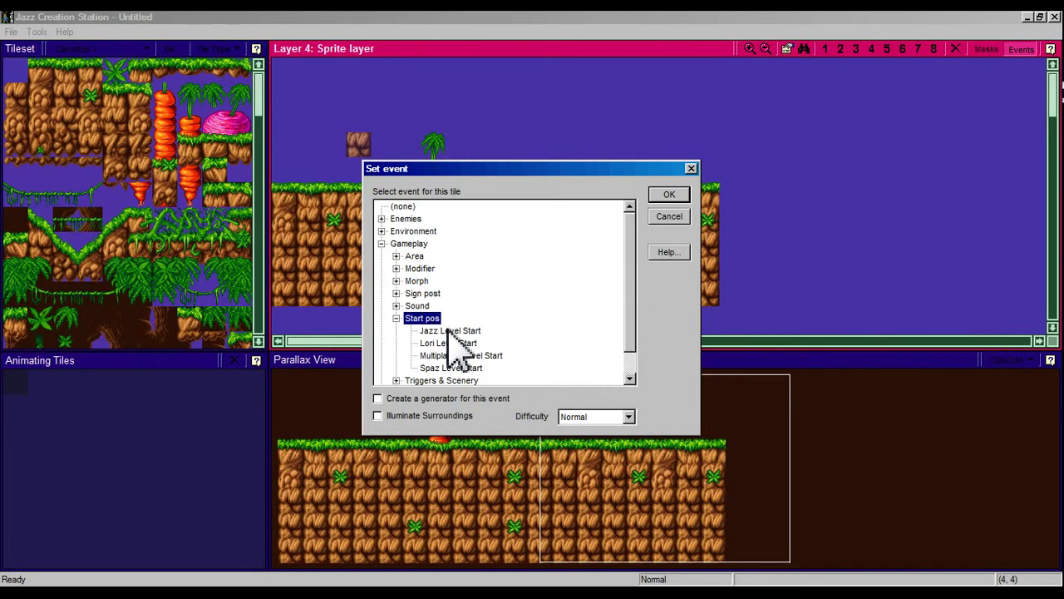
left_click(449, 331)
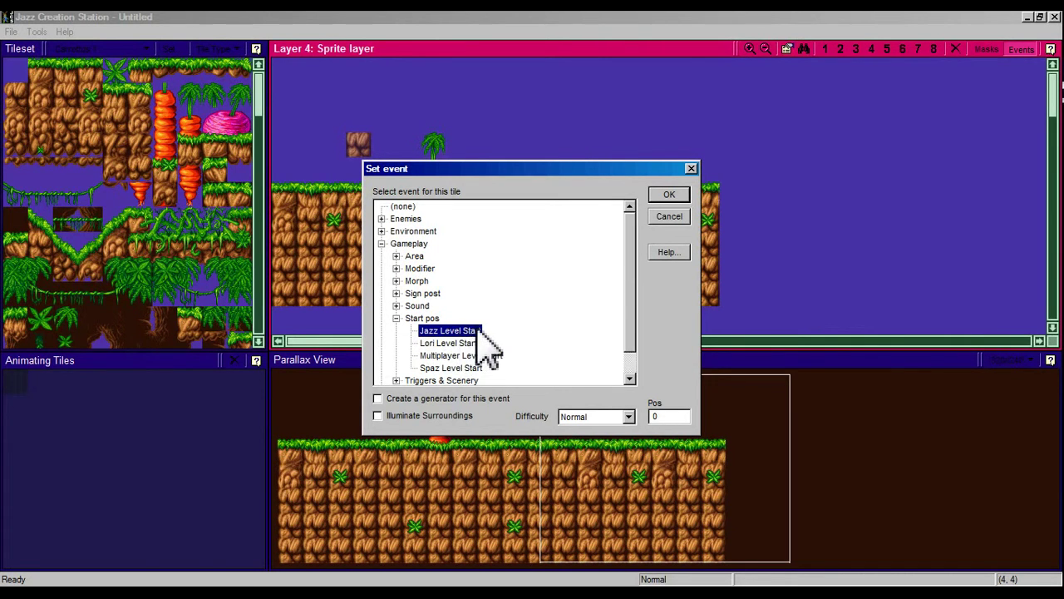
left_click(669, 194)
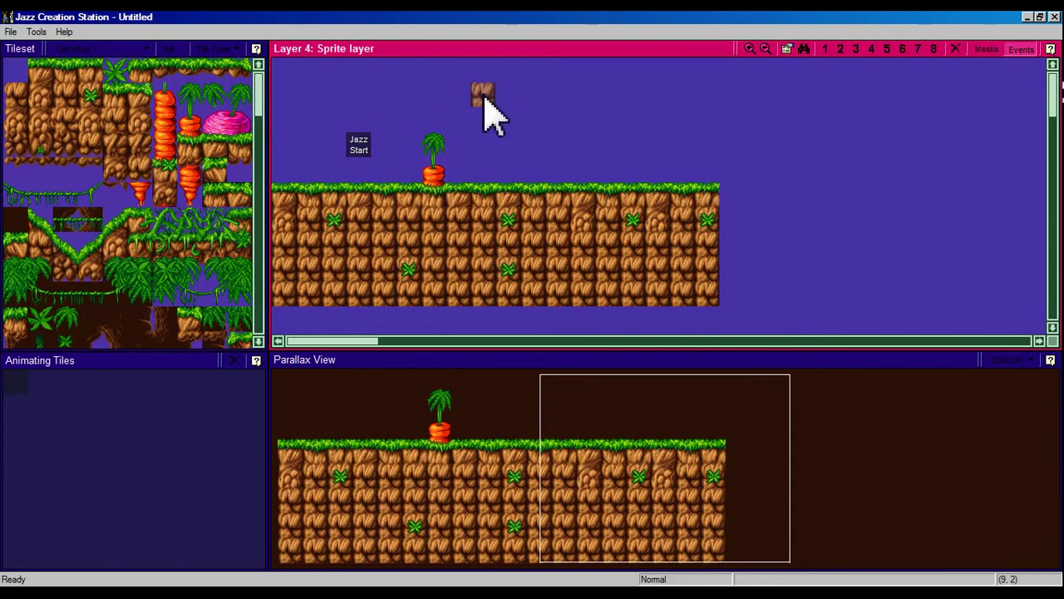
Step: Assign the Norm Turtle enemy event to the tile just right of the carrot
right_click(513, 178)
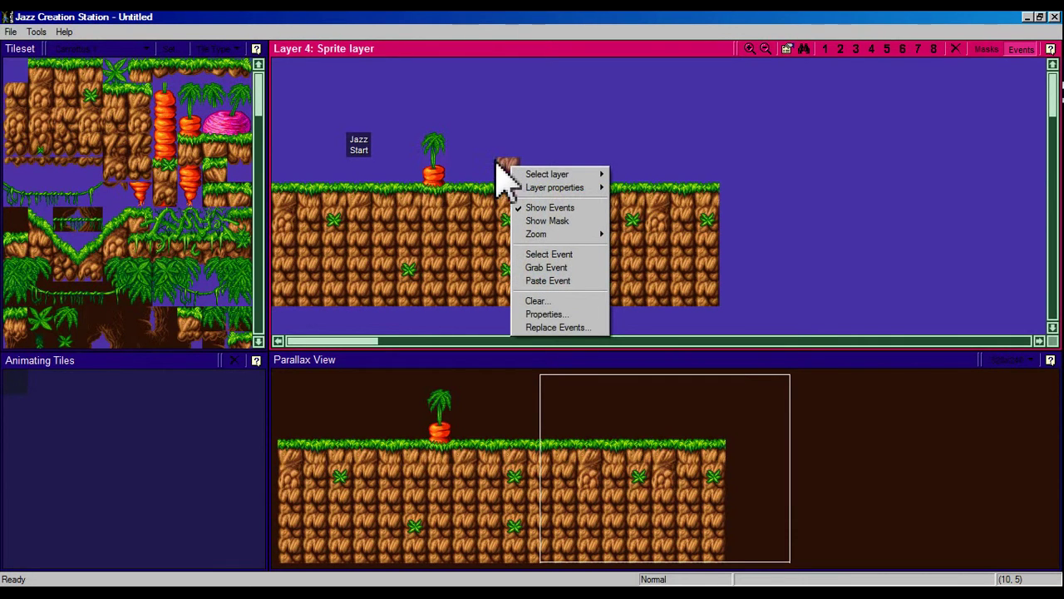
left_click(566, 255)
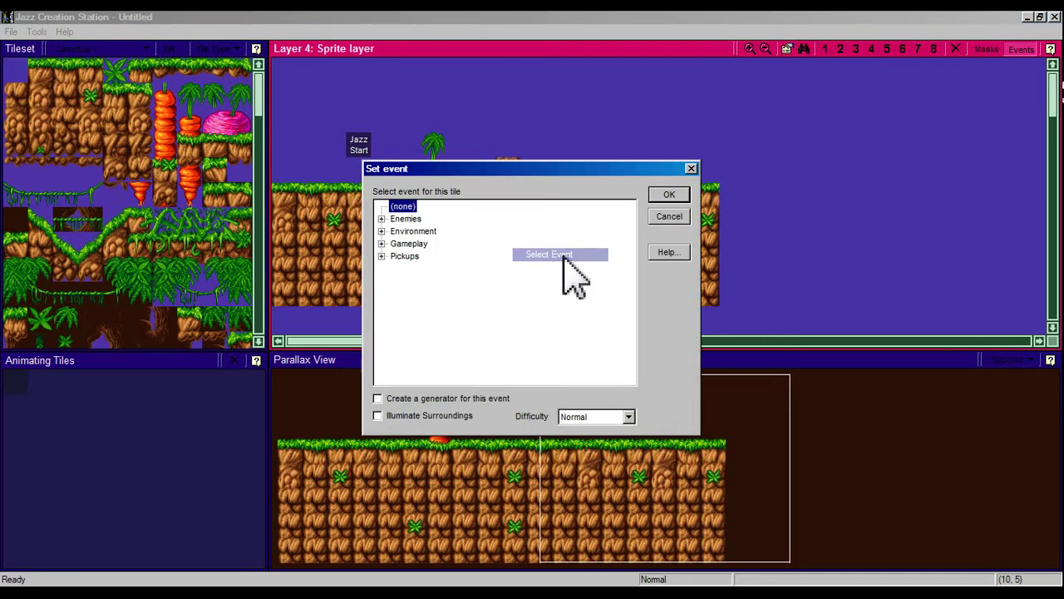
double_click(411, 220)
double_click(427, 232)
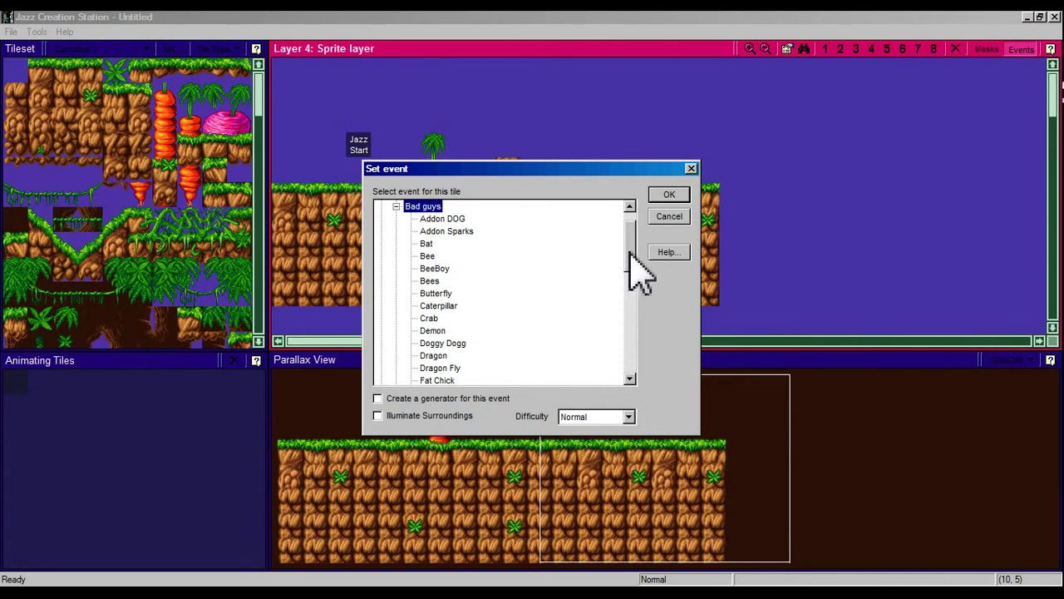
left_click_drag(628, 251, 616, 315)
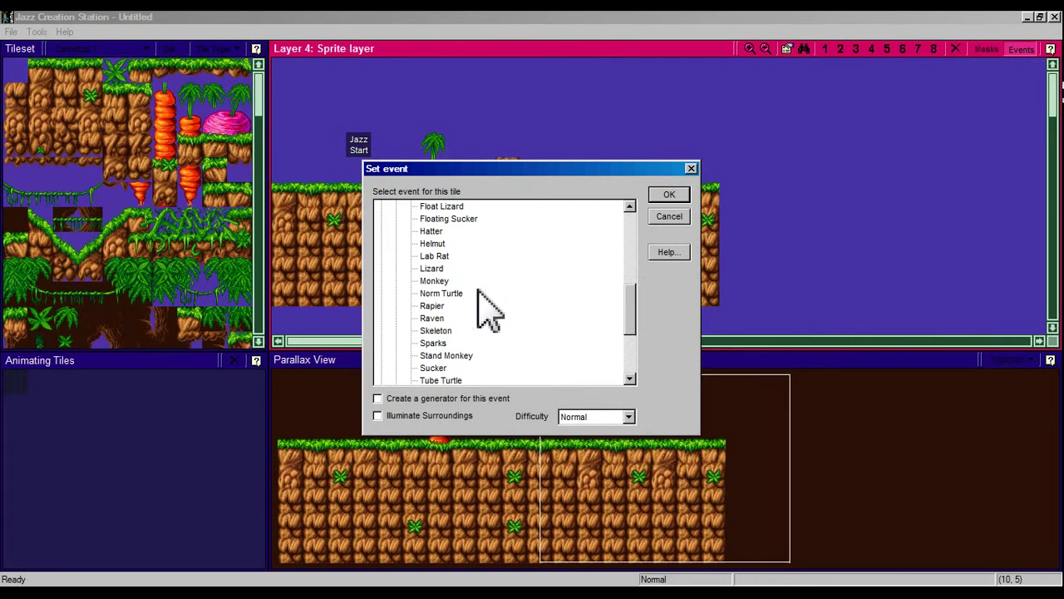
left_click(668, 195)
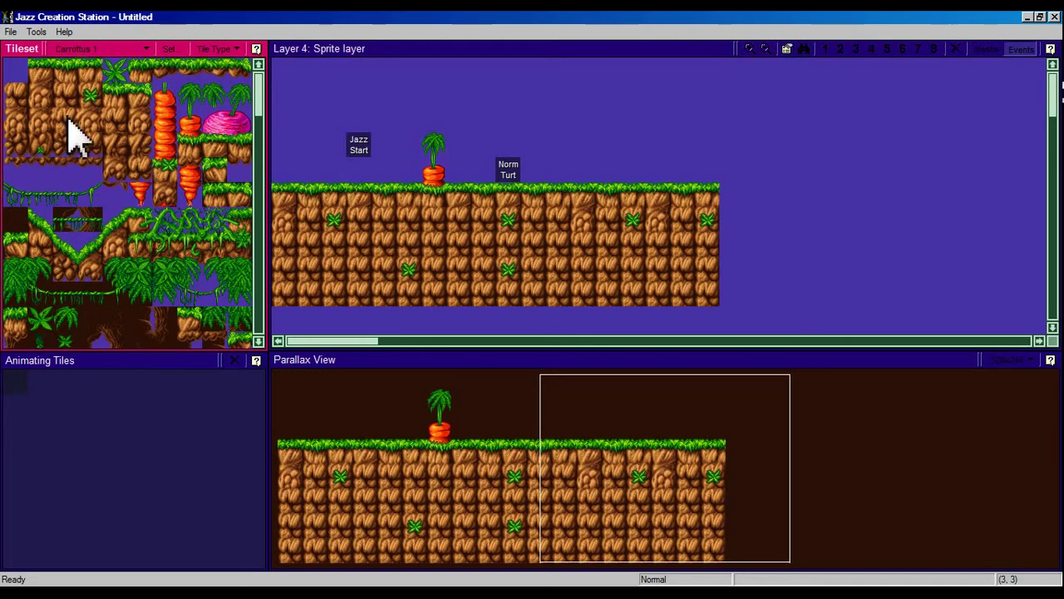
Step: Paint grassy slope tiles down-right from the platform edge and fill beneath with rock
left_click_drag(43, 228, 40, 237)
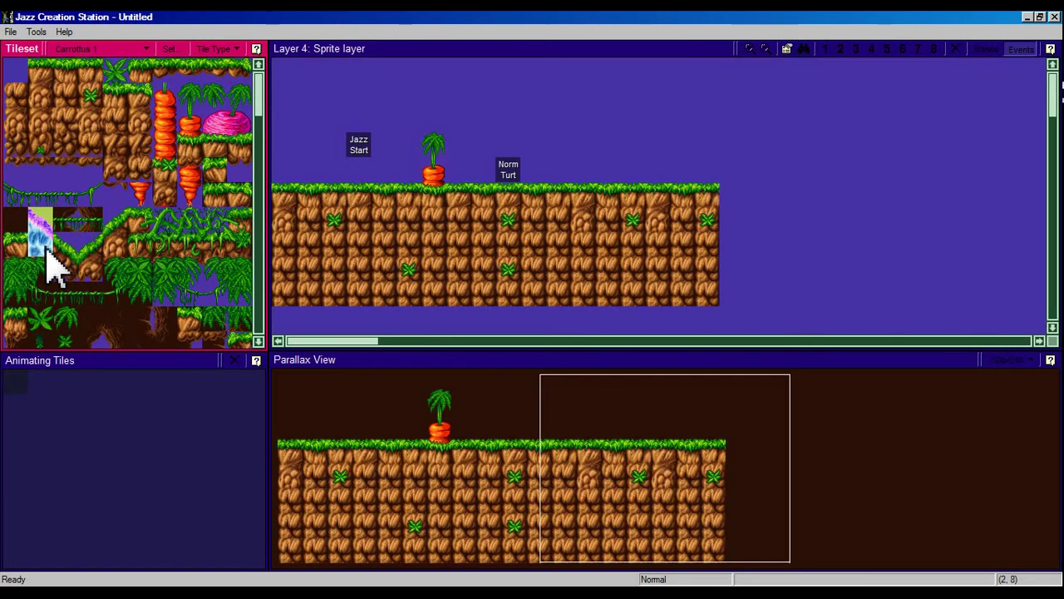
left_click_drag(749, 218, 840, 307)
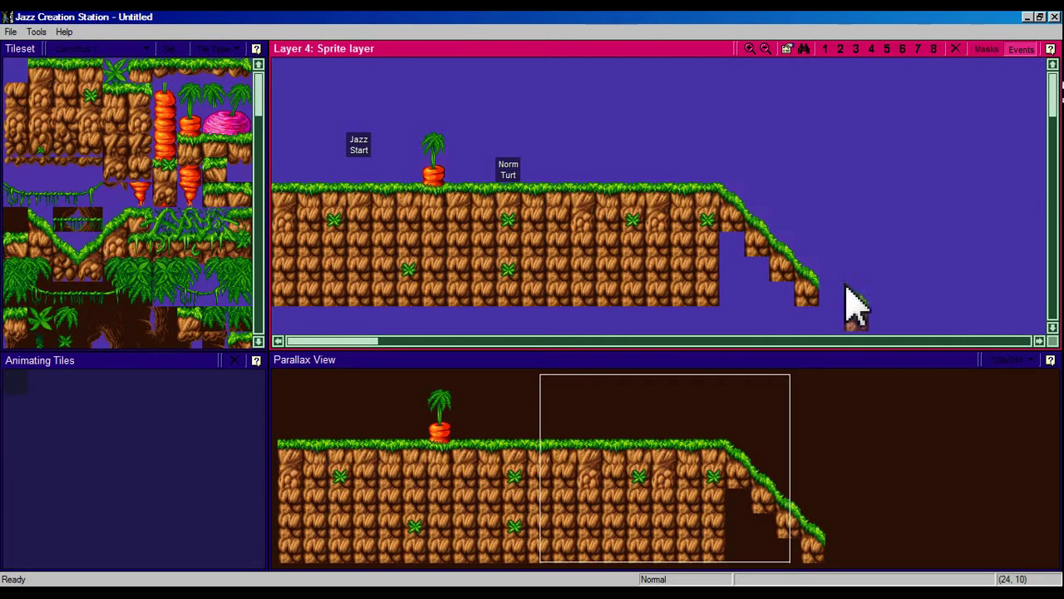
left_click(76, 119)
scroll(811, 232, "down", 1)
scroll(810, 237, "down", 3)
mouse_move(731, 186)
left_mouse_down()
mouse_move(744, 226)
mouse_move(777, 238)
mouse_move(781, 259)
mouse_move(546, 260)
mouse_move(444, 273)
mouse_move(283, 266)
mouse_move(418, 274)
mouse_move(470, 264)
mouse_move(596, 286)
mouse_move(836, 280)
left_mouse_up()
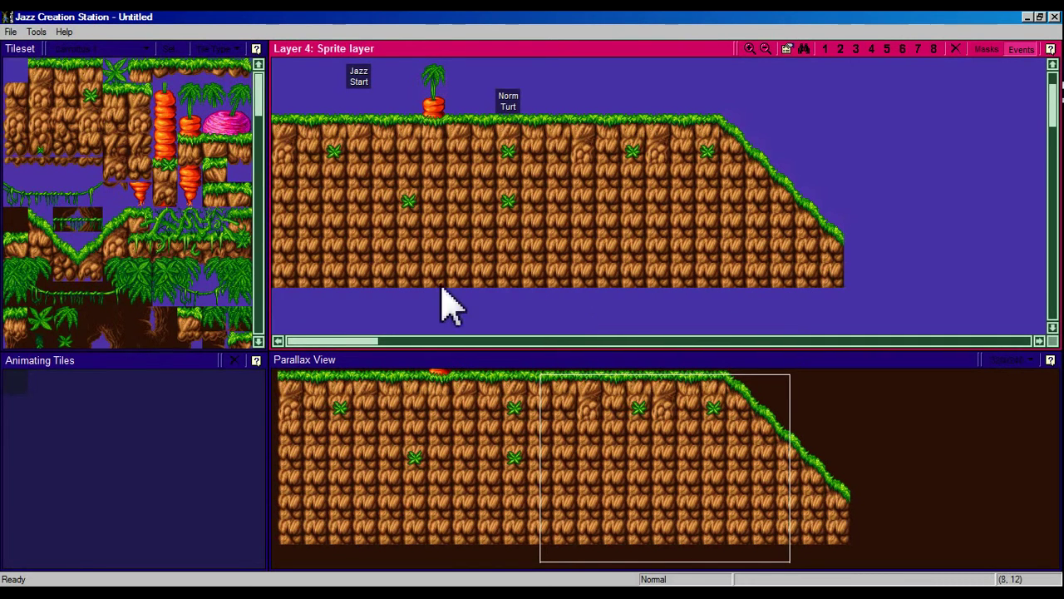
Step: Paint a grassy ledge with dirt below at the slope's foot and add a carrot
left_click_drag(39, 73, 100, 78)
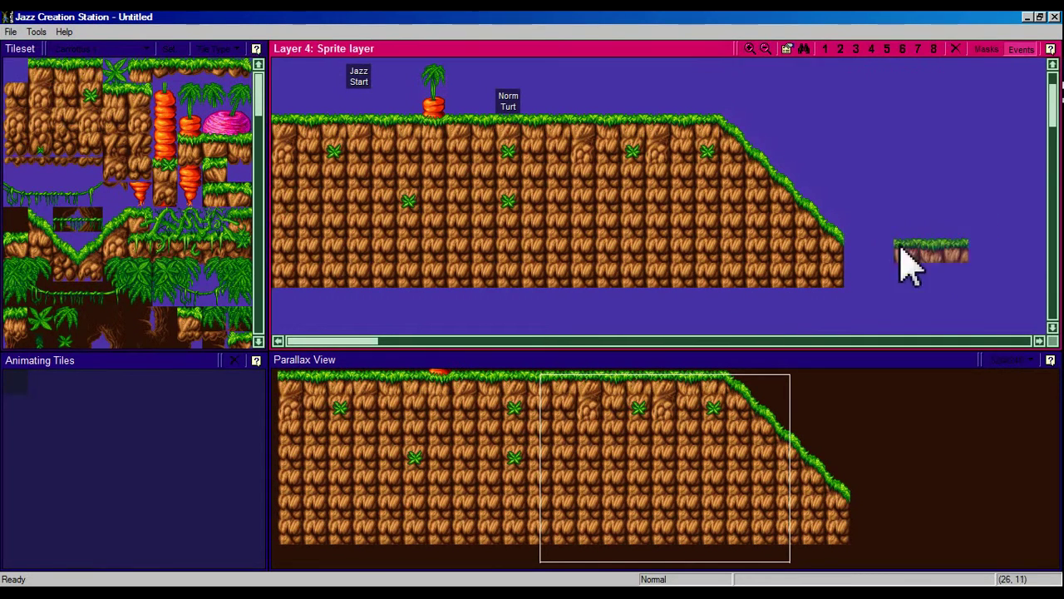
mouse_move(869, 249)
left_mouse_down()
mouse_move(901, 244)
mouse_move(1017, 266)
left_mouse_up()
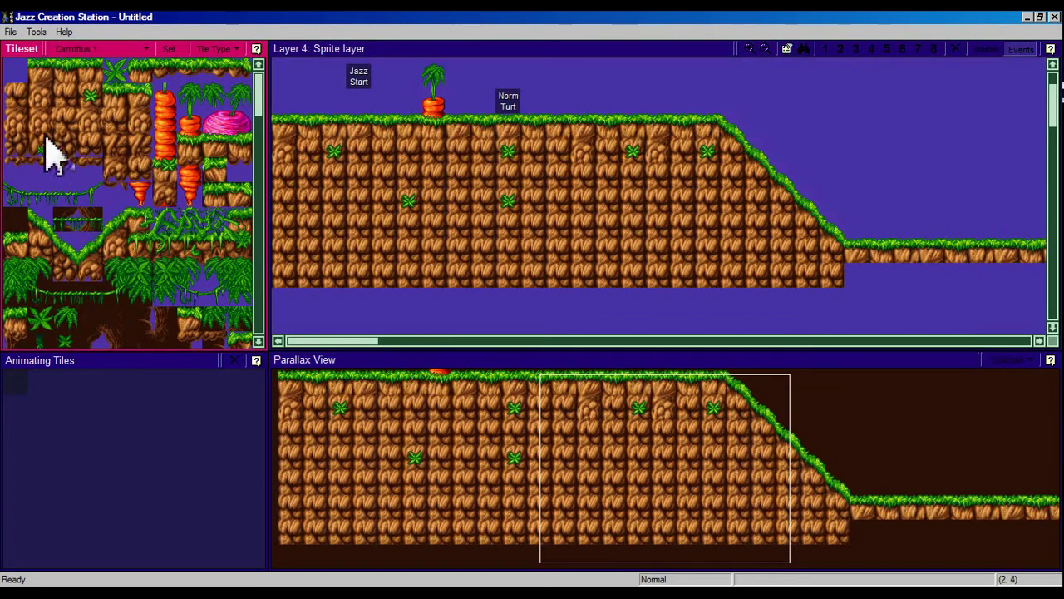
left_click(69, 114)
left_click_drag(863, 281, 1038, 283)
left_click_drag(383, 346, 427, 369)
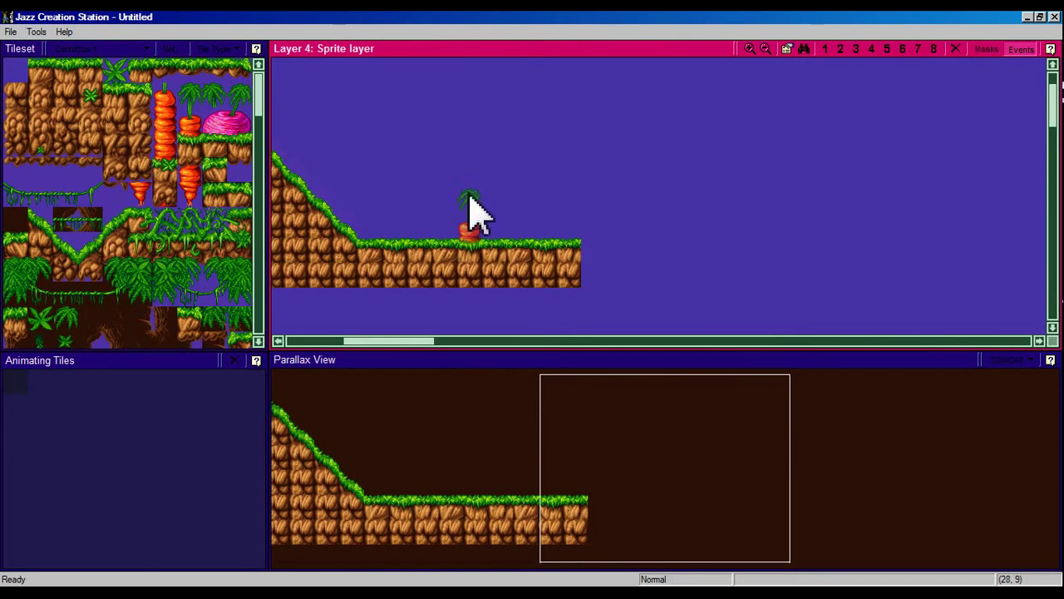
left_click(441, 206)
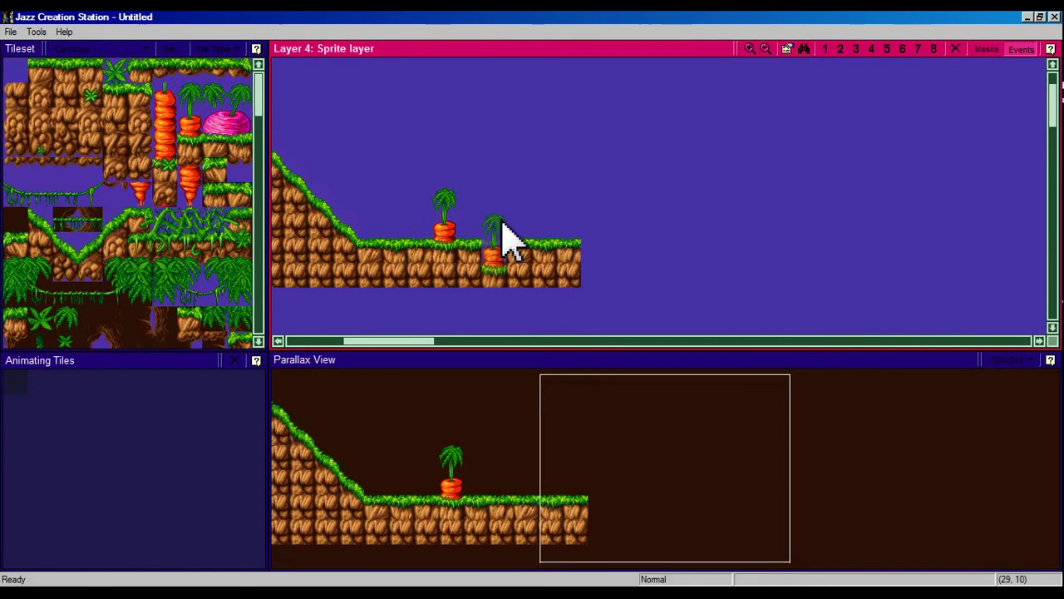
Step: Open the event chooser on a ledge tile, then close it without choosing an event
right_click(504, 226)
left_click(537, 305)
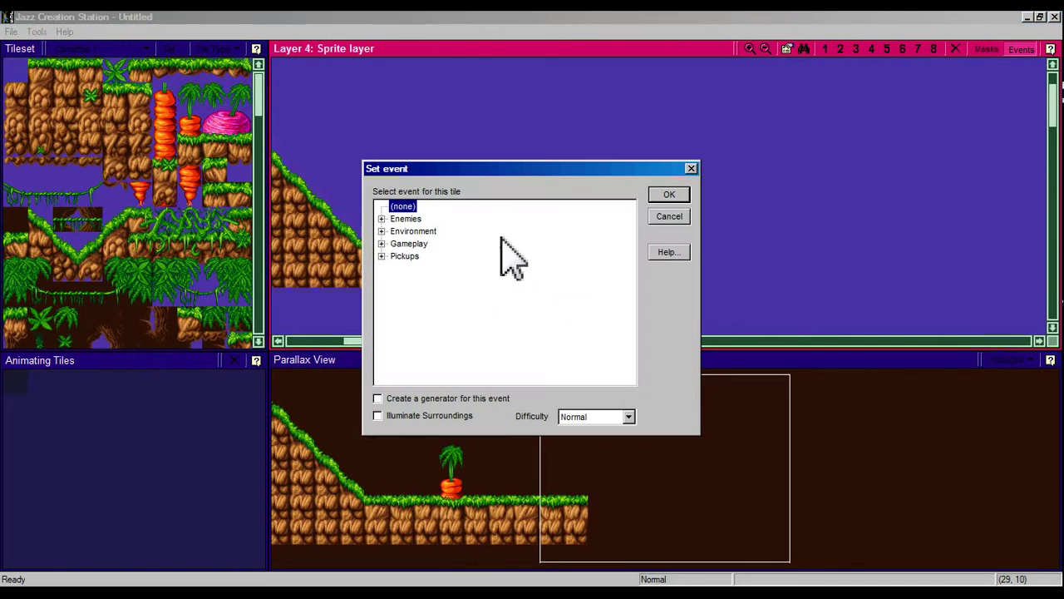
double_click(413, 220)
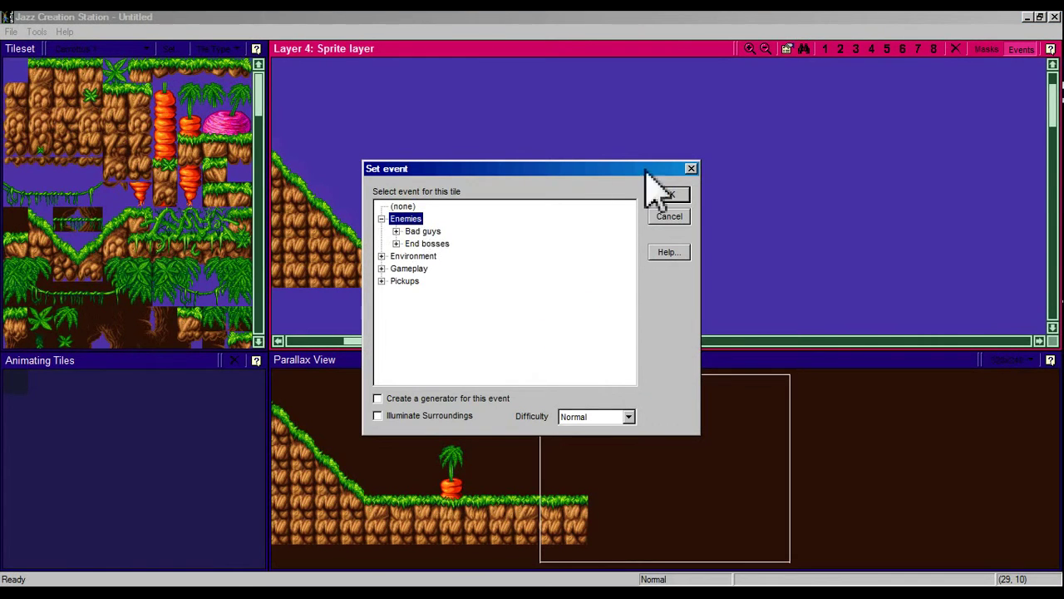
left_click(691, 169)
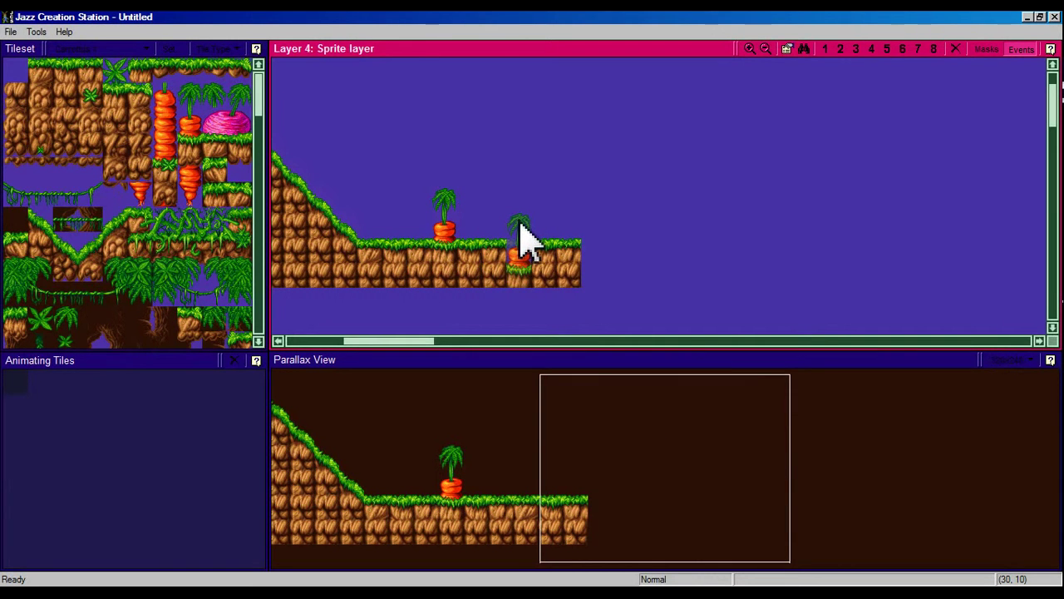
Step: Assign the Lizard enemy event to the tile beside the lower ledge's carrot
right_click(519, 224)
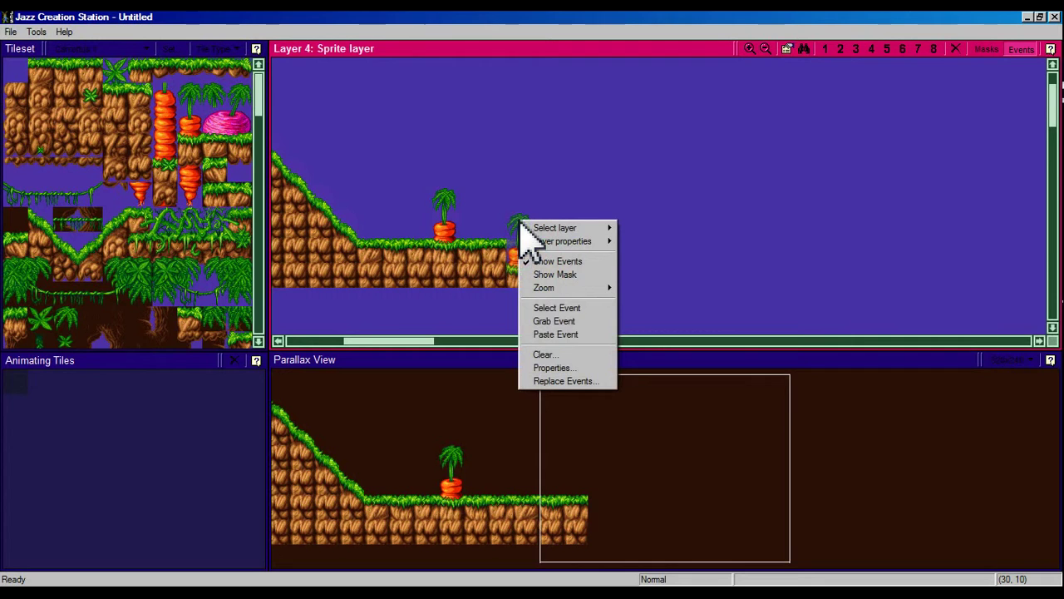
left_click(568, 309)
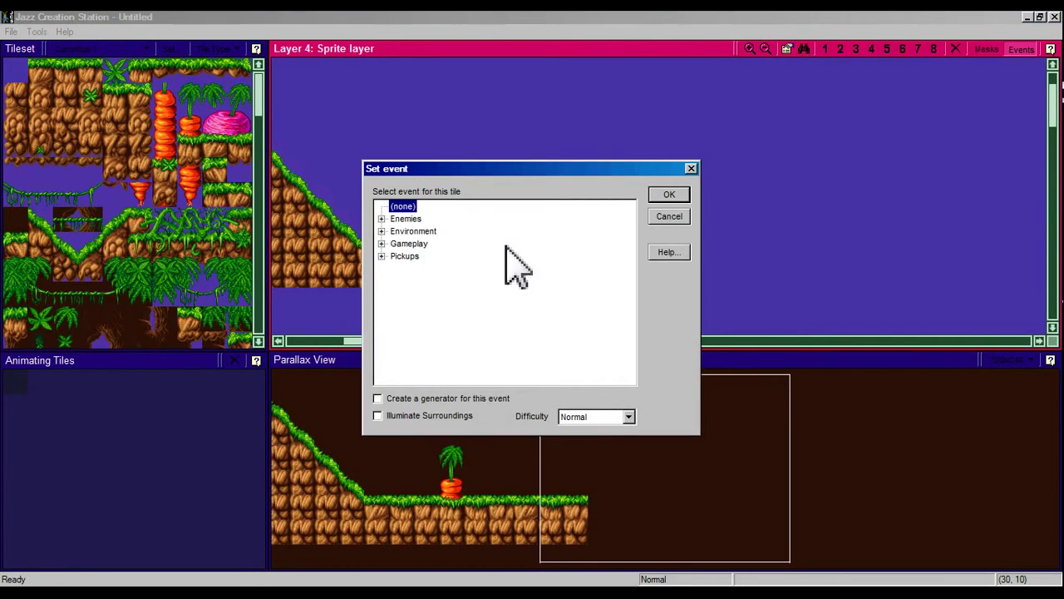
double_click(413, 220)
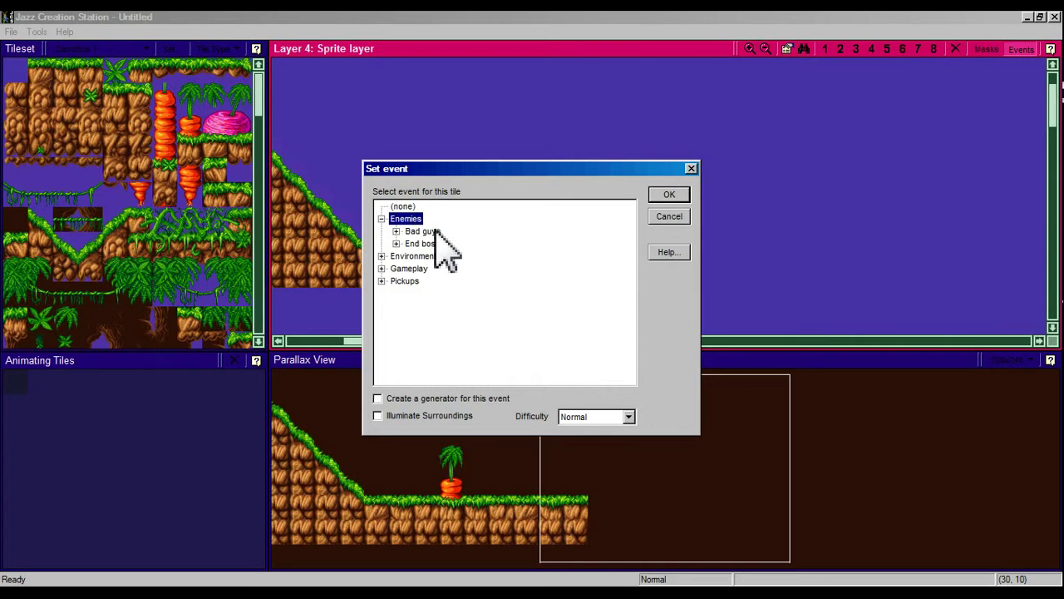
double_click(432, 231)
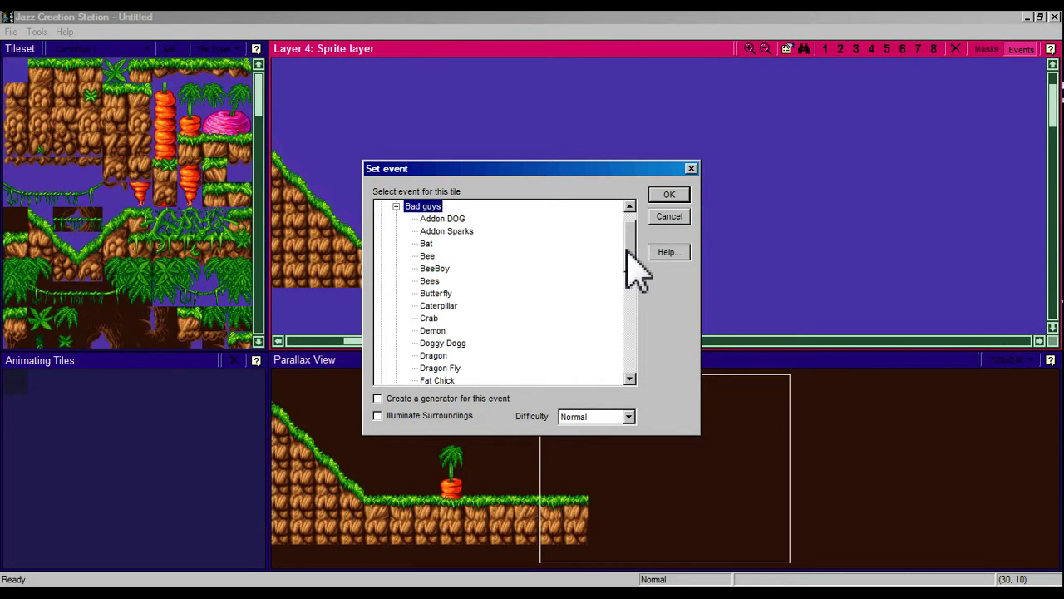
left_click_drag(626, 250, 621, 281)
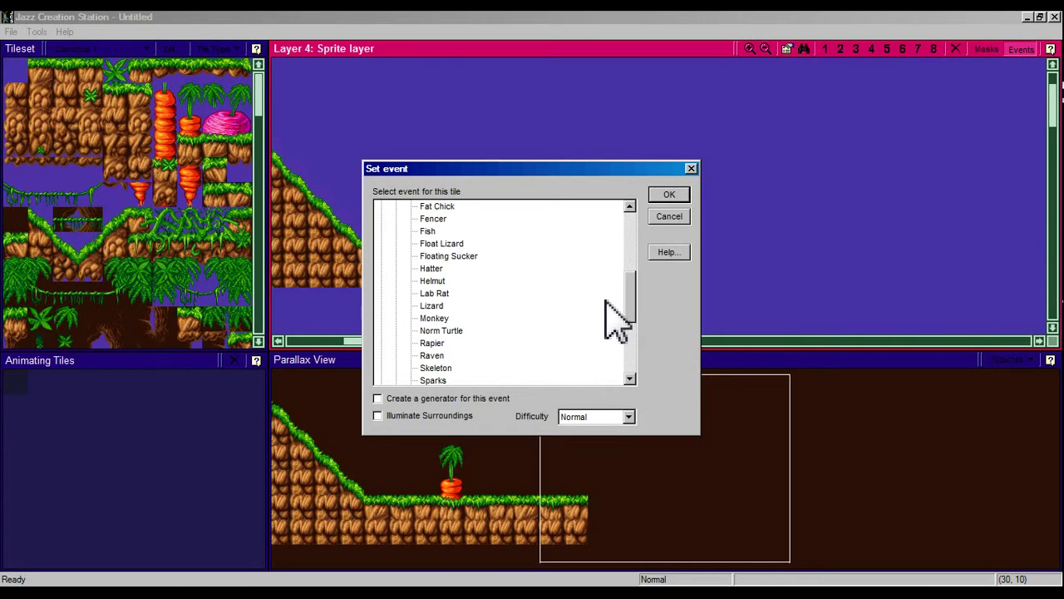
scroll(616, 320, "down", 1)
scroll(614, 321, "up", 2)
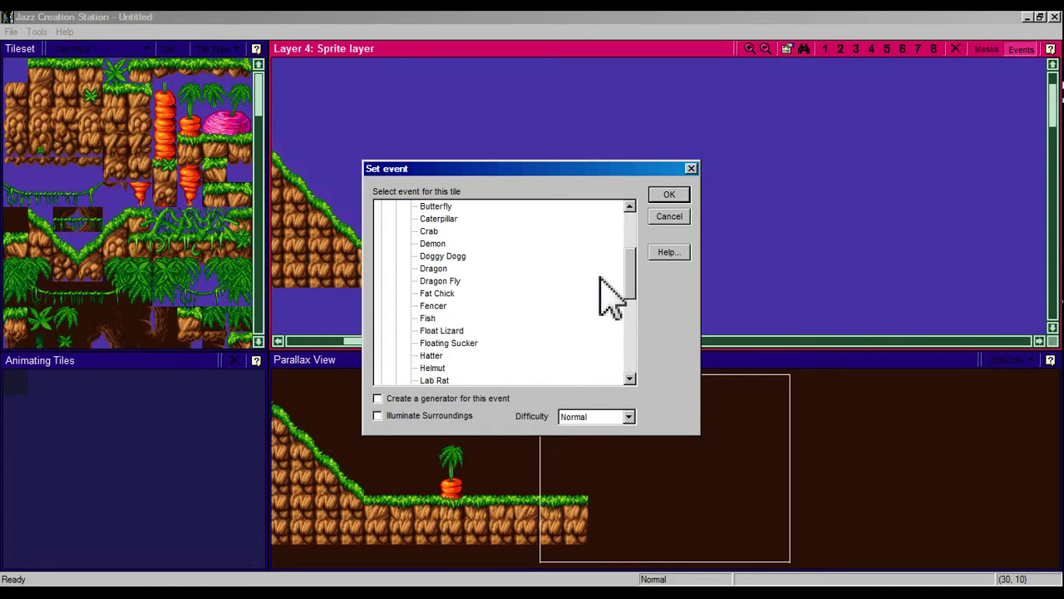
scroll(614, 321, "down", 1)
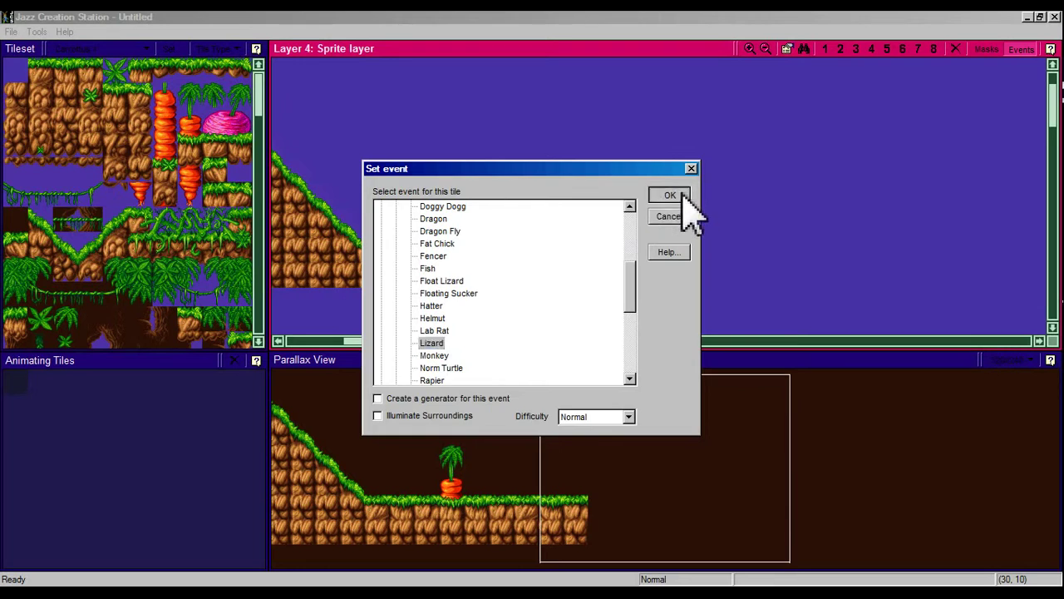
left_click(673, 195)
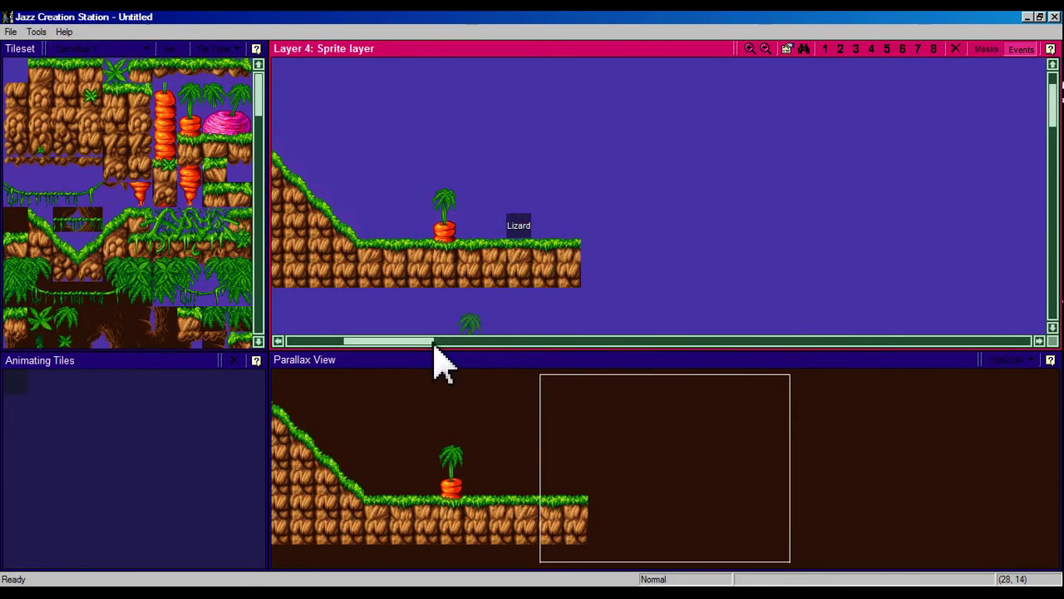
Step: Drag and scroll around the level area below the ledge
left_click_drag(430, 341, 371, 341)
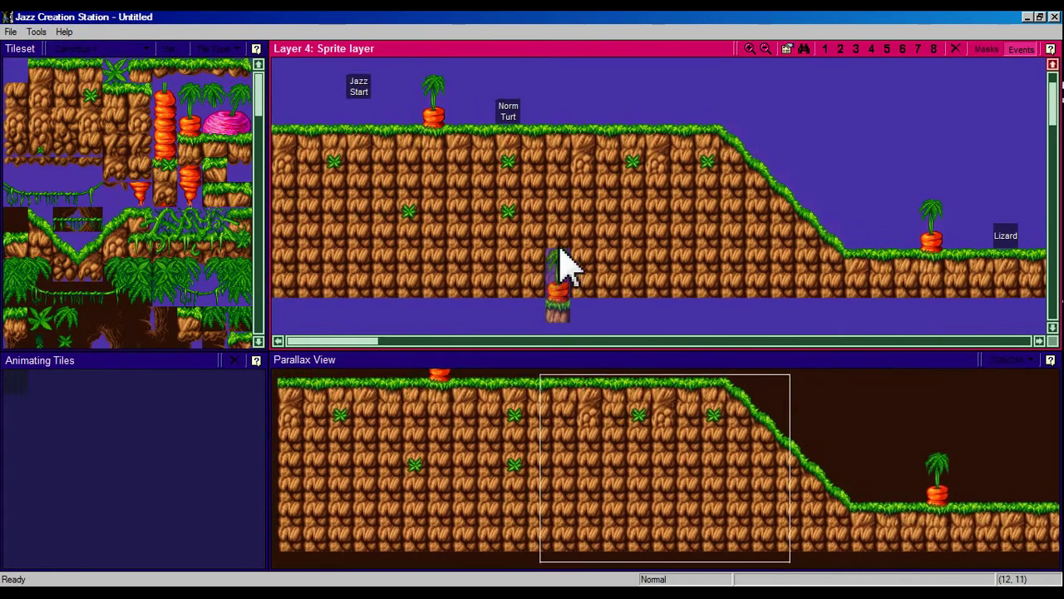
scroll(561, 241, "up", 2)
scroll(564, 229, "down", 1)
scroll(561, 233, "down", 1)
mouse_move(372, 341)
left_mouse_down()
mouse_move(374, 374)
mouse_move(380, 368)
left_mouse_up()
scroll(755, 225, "up", 1)
scroll(718, 155, "up", 1)
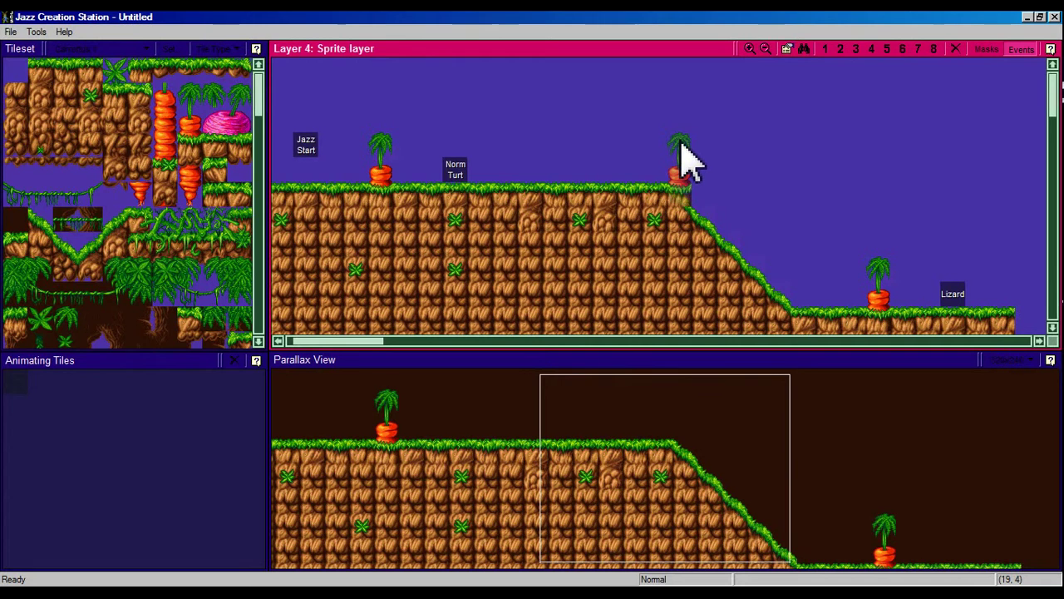
Step: Give the slope-top tile a Toaster Ammo+3 event from Pickups > Ammo
right_click(680, 141)
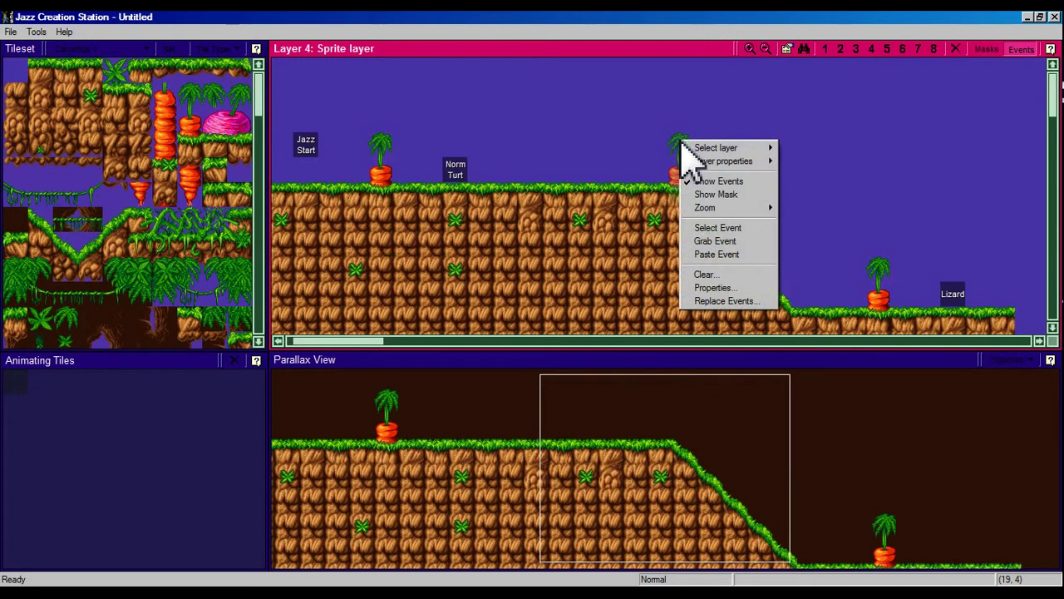
left_click(732, 235)
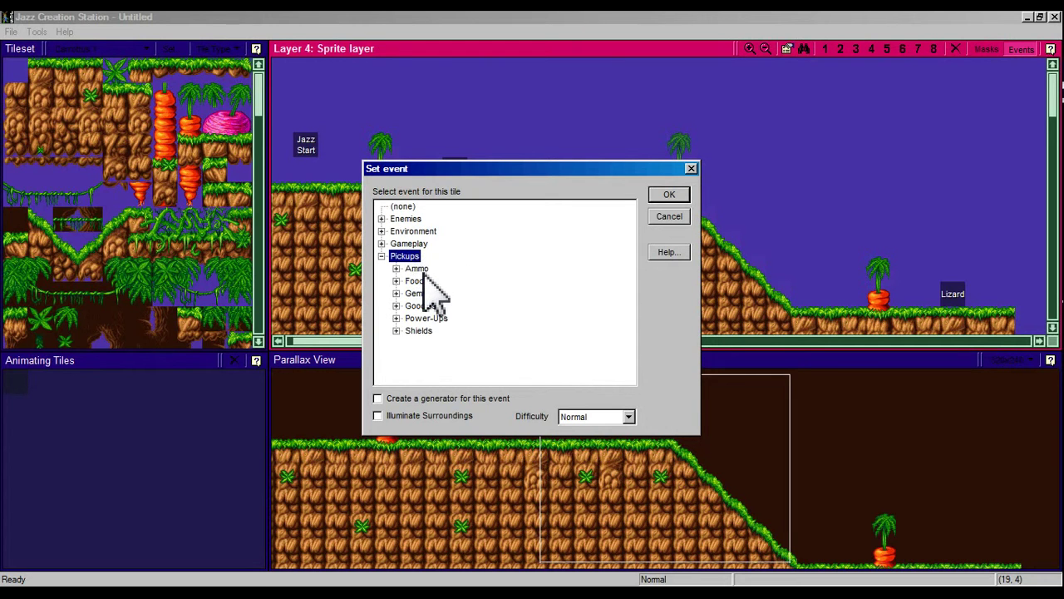
double_click(425, 269)
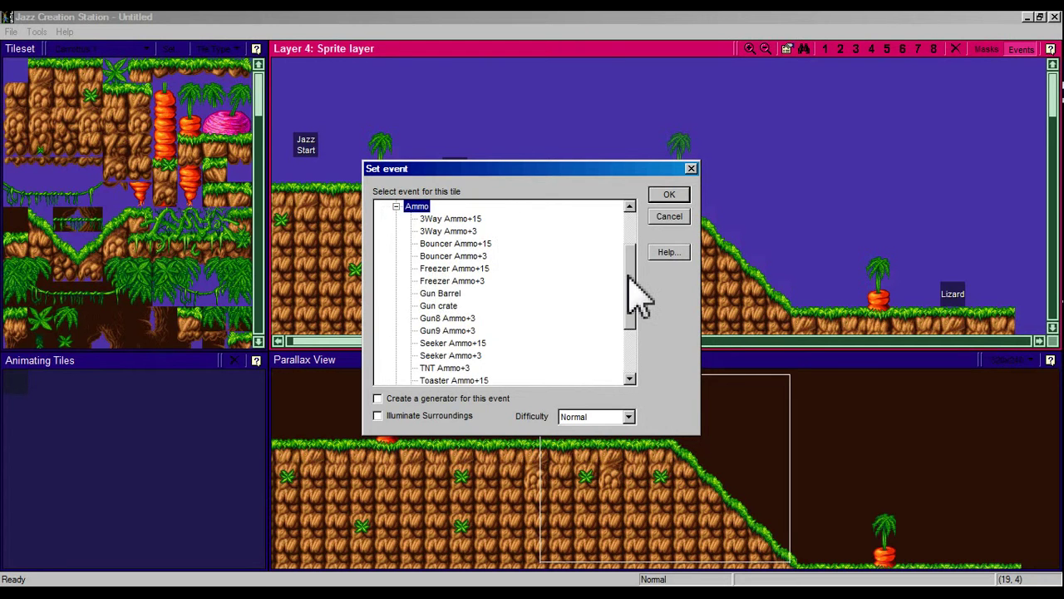
mouse_move(629, 277)
left_mouse_down()
mouse_move(627, 286)
mouse_move(581, 275)
left_mouse_up()
left_click_drag(641, 314, 637, 326)
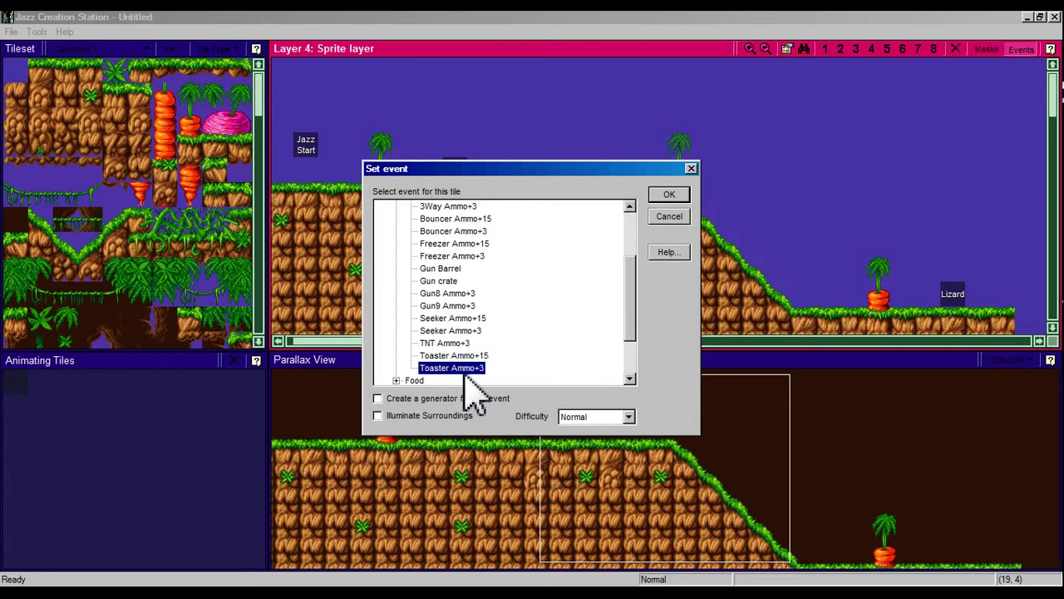
left_click(669, 196)
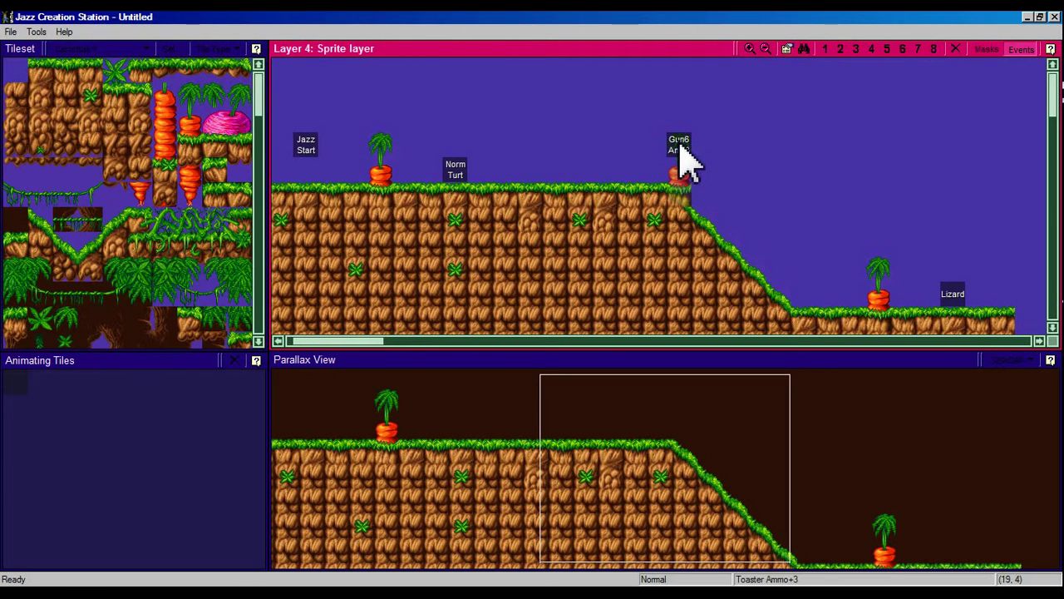
Step: Paste three more Gun6 Am+3 (Toaster Ammo+3) pickups around the spot above the slope top
right_click(708, 133)
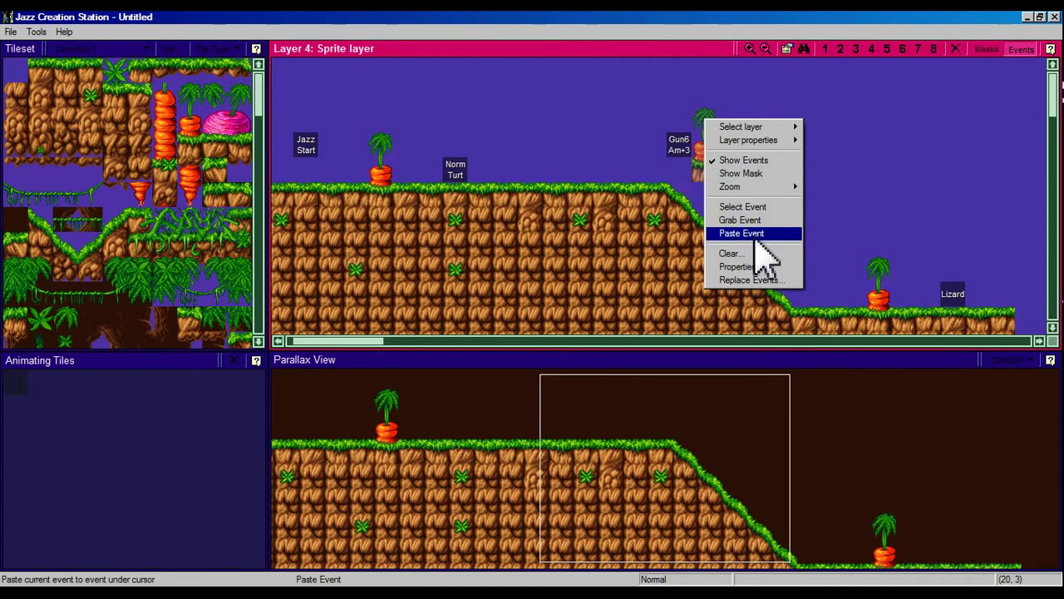
left_click(751, 233)
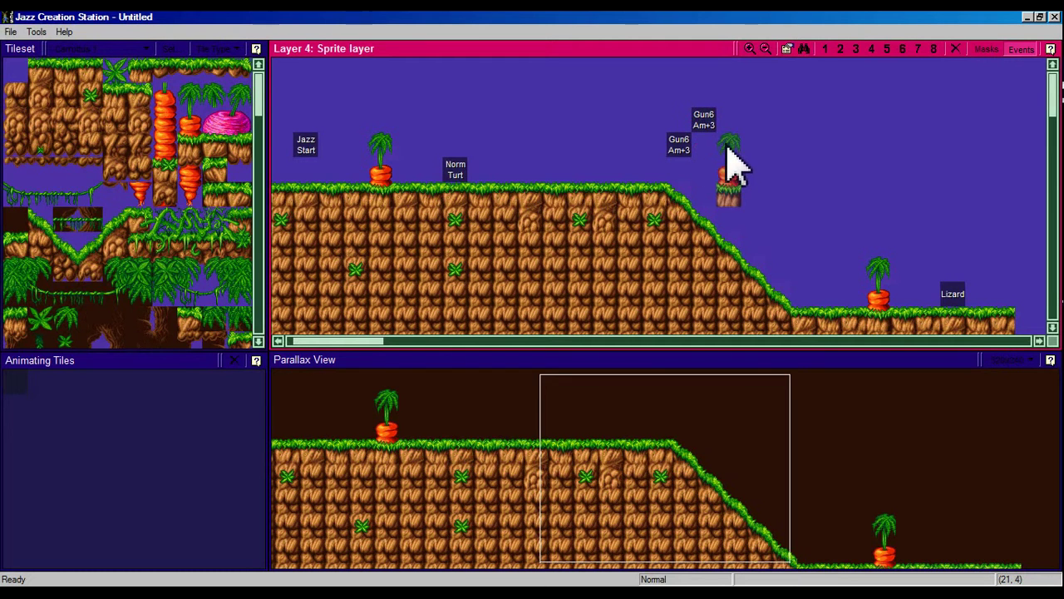
right_click(725, 145)
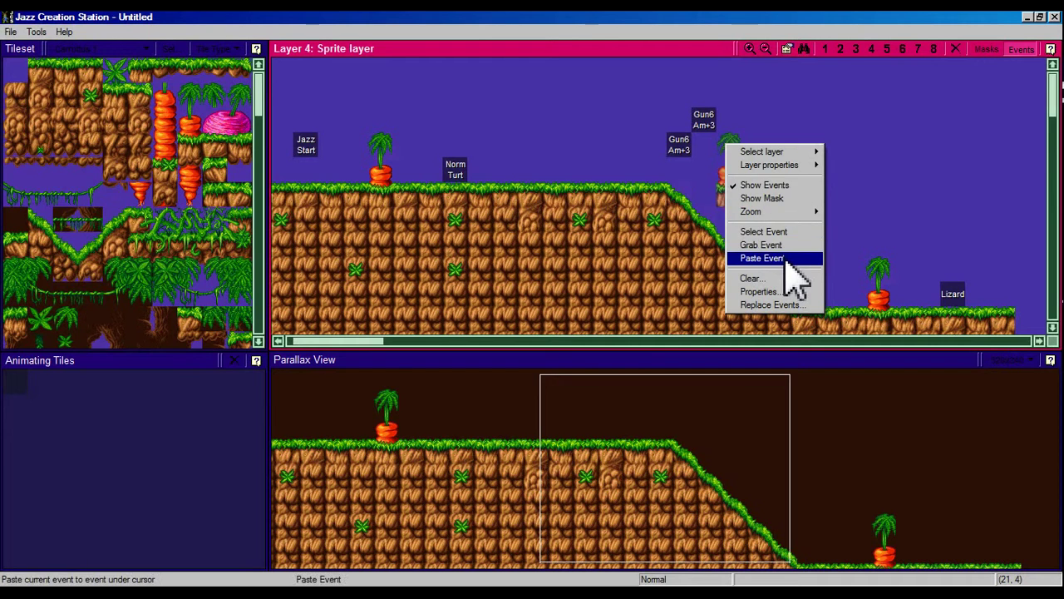
left_click(765, 258)
right_click(705, 177)
left_click(748, 283)
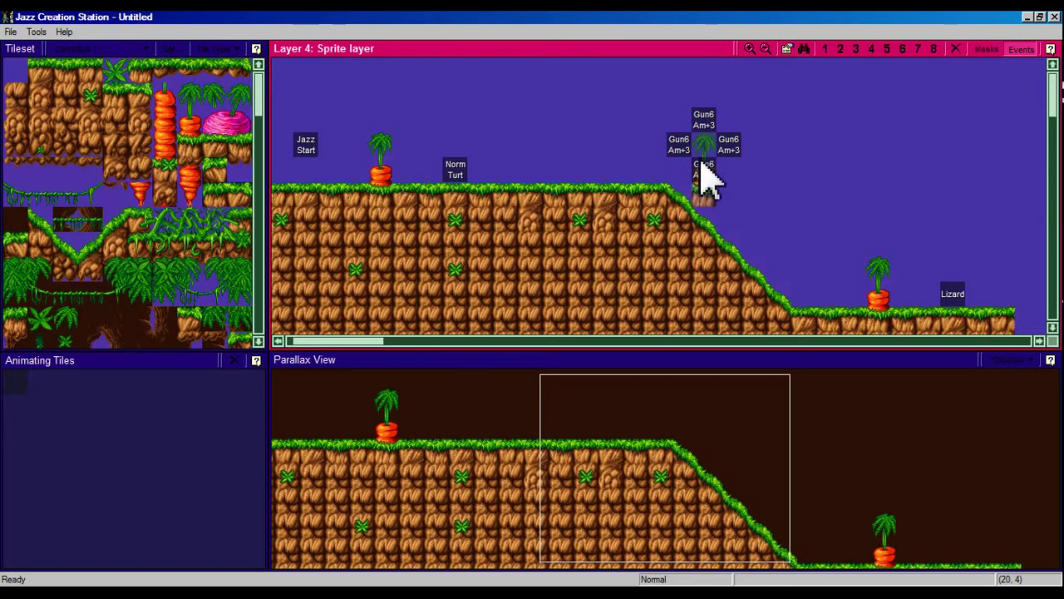
left_click_drag(370, 340, 424, 357)
Step: Paint grass-topped ground and a rock row beneath it farther right past the Lizard
scroll(542, 214, "down", 2)
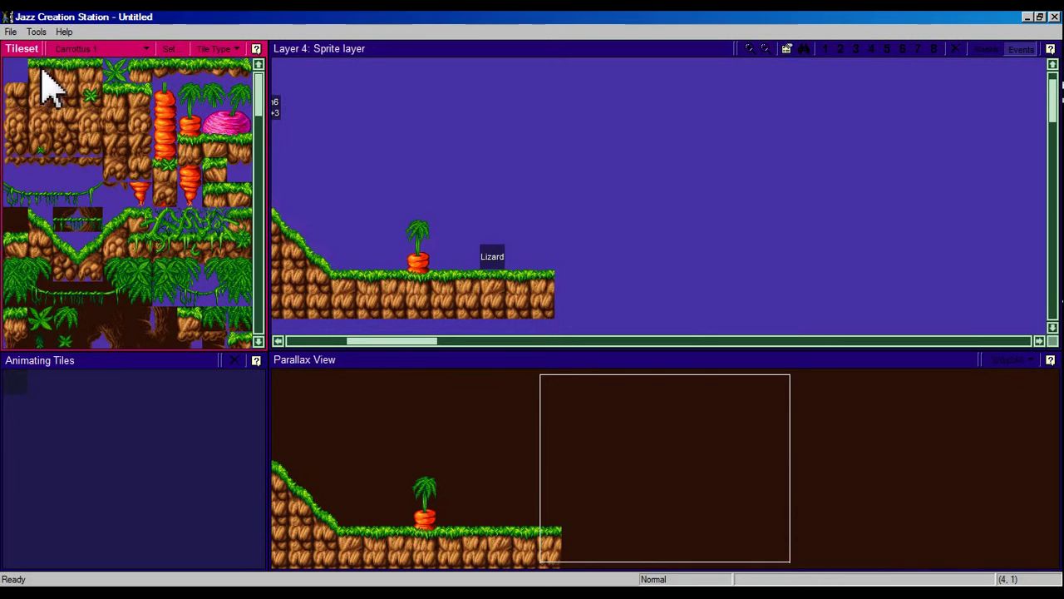
left_click_drag(42, 73, 98, 76)
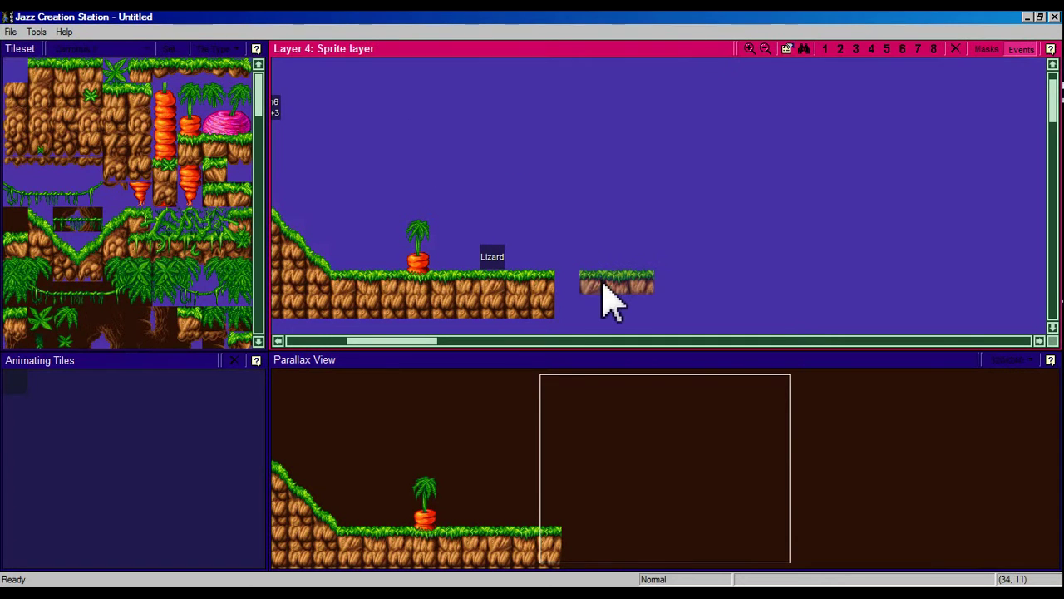
left_click_drag(596, 298, 738, 306)
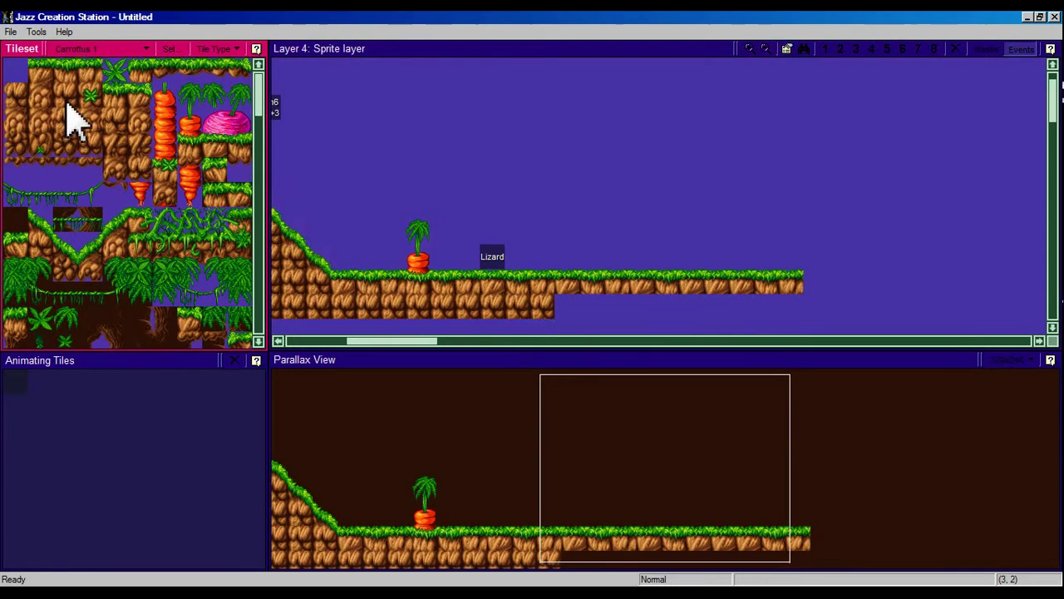
left_click_drag(586, 306, 794, 320)
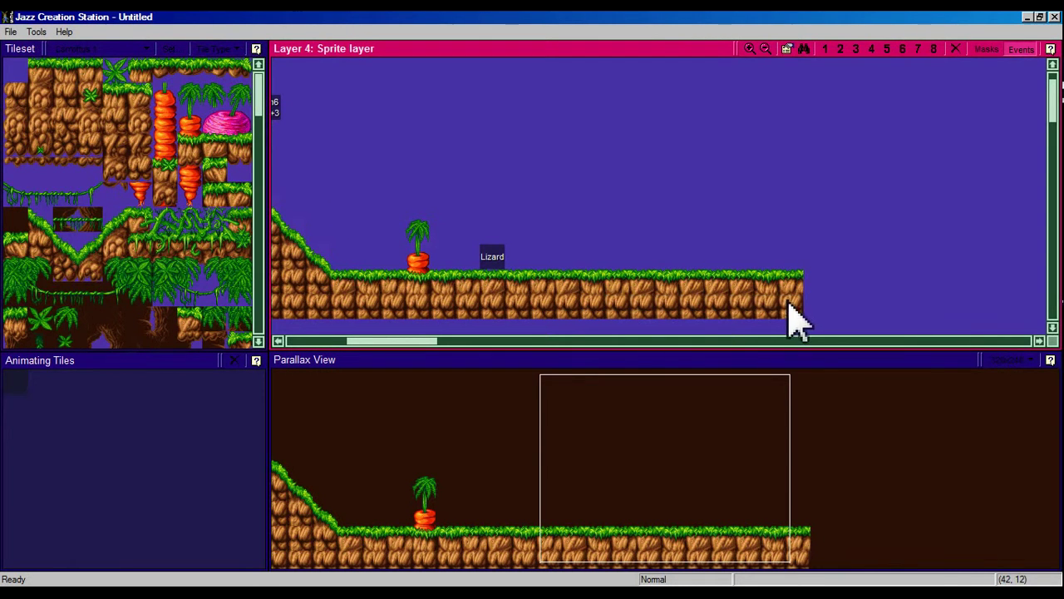
left_click_drag(258, 86, 256, 158)
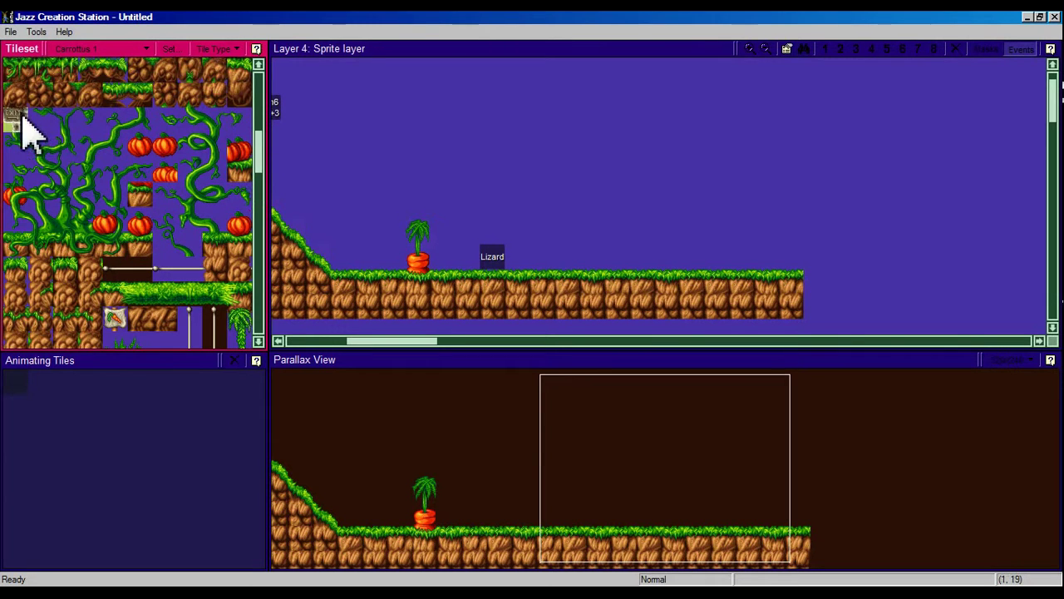
Step: Place the EXIT sign tile on the new ground right of the Lizard
left_click(18, 115)
left_click(622, 264)
left_click_drag(453, 343, 391, 342)
scroll(451, 202, "up", 1)
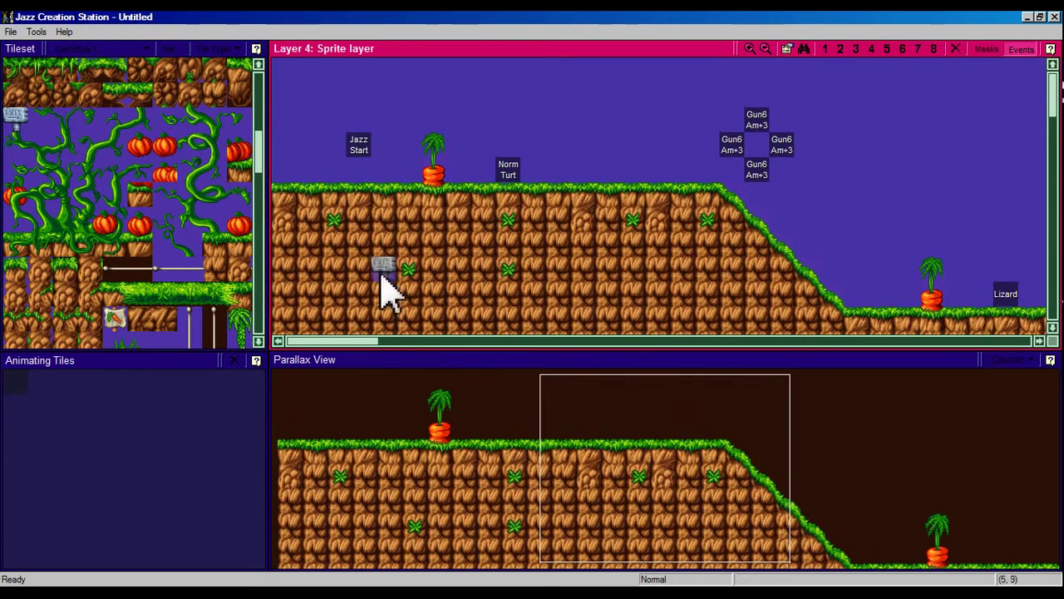
left_click_drag(368, 345, 427, 345)
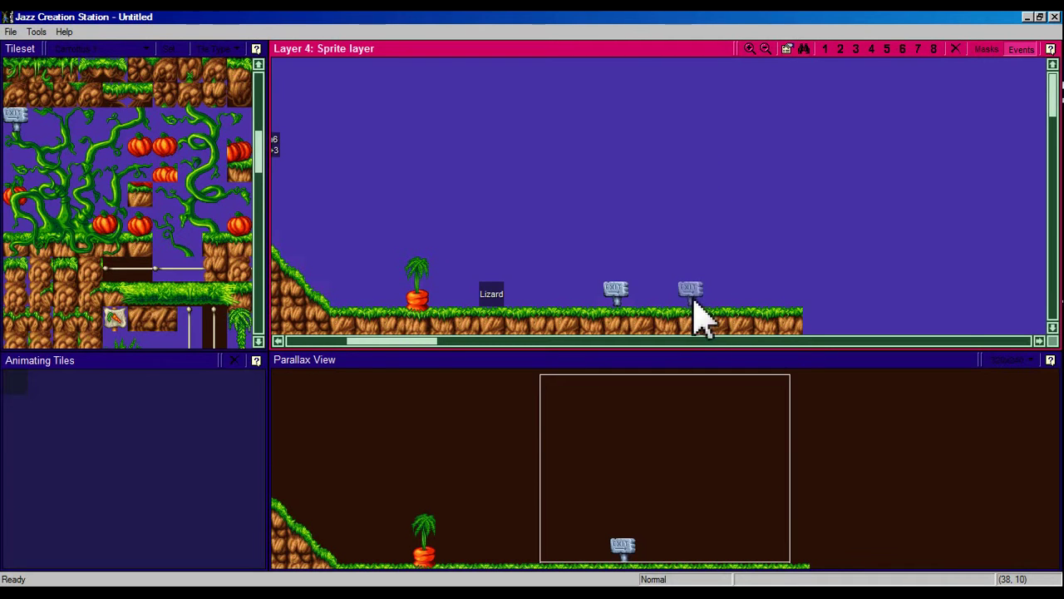
Step: Assign the Gameplay > Area > Area End Of Level event to the tile past the exit sign
right_click(697, 318)
left_click(736, 396)
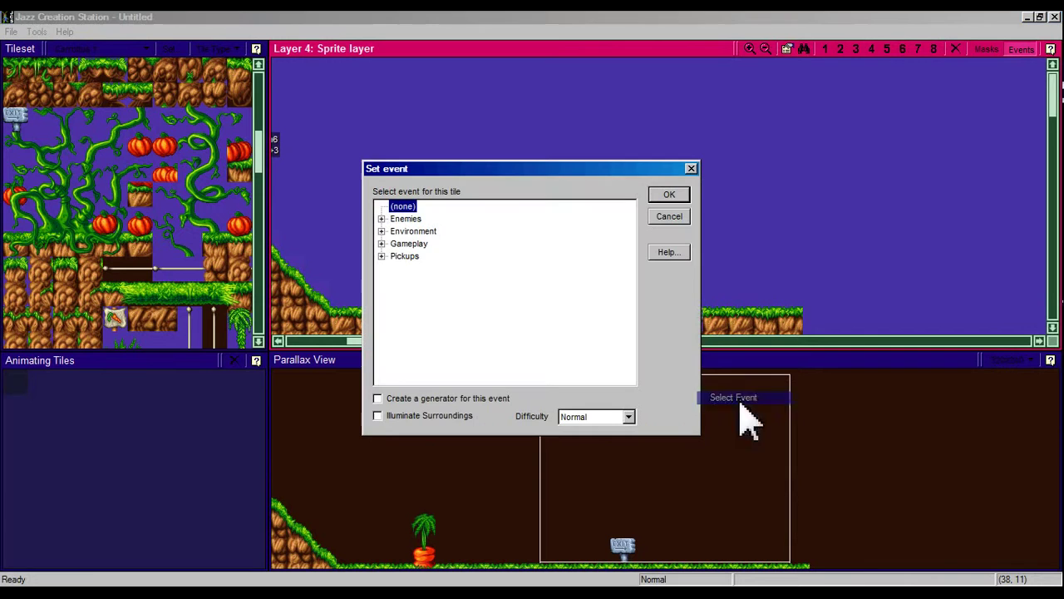
left_click(424, 244)
double_click(421, 244)
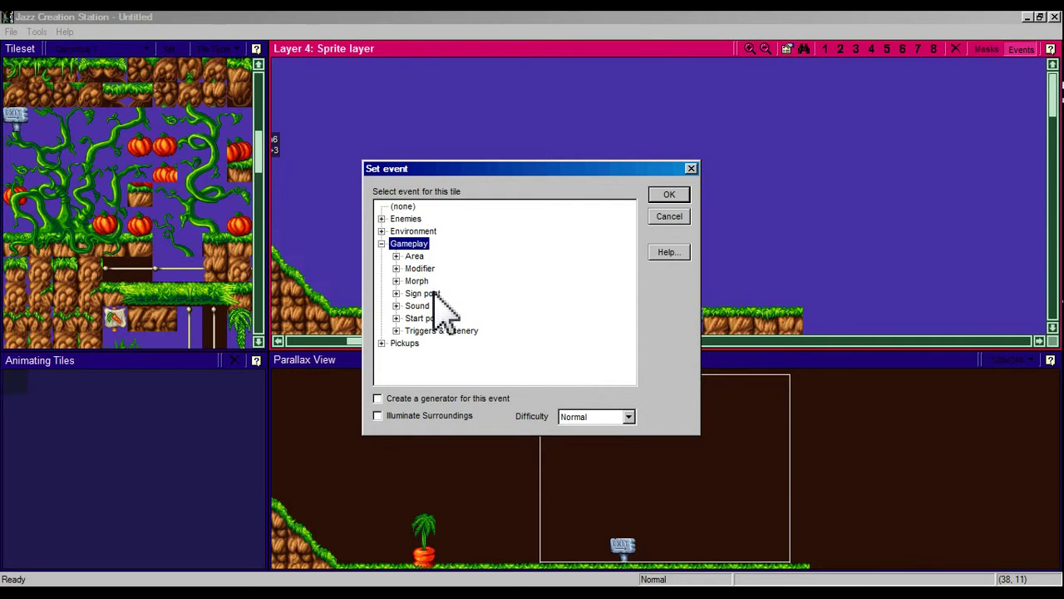
double_click(419, 256)
left_click(457, 257)
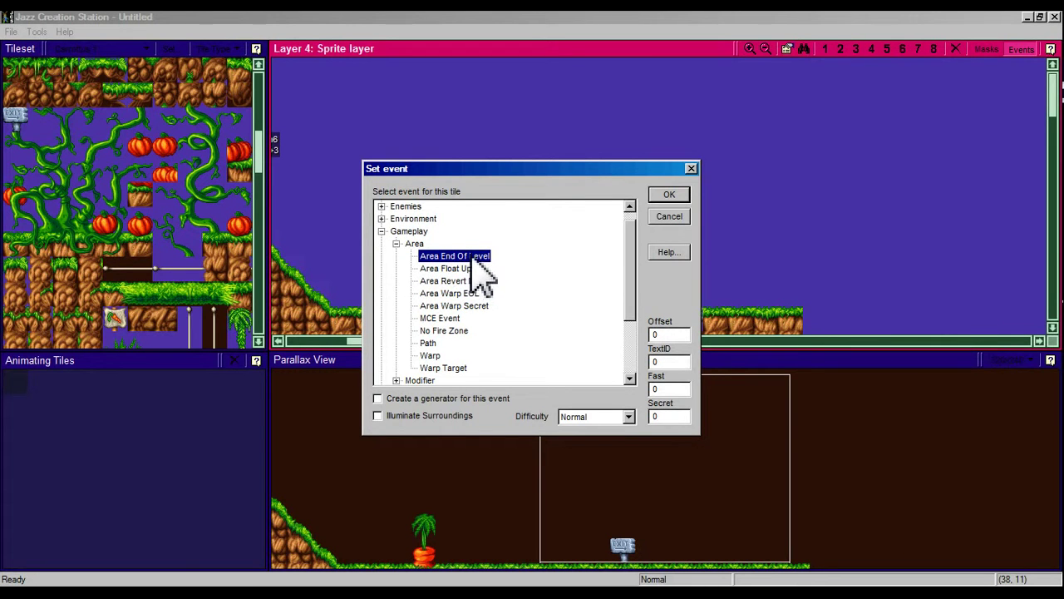
left_click(669, 196)
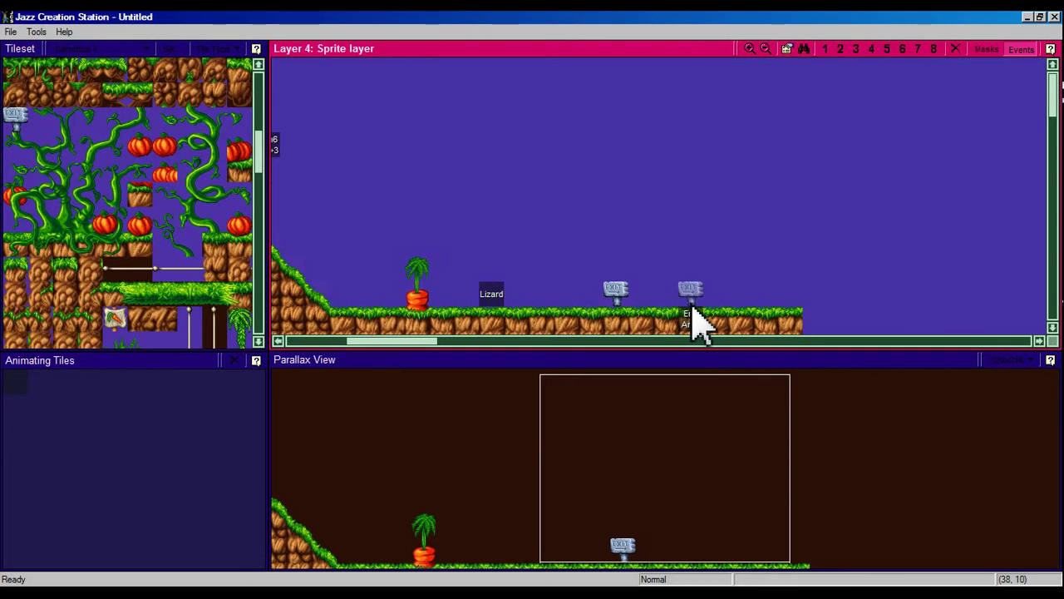
Step: Grab the End Area event and paste it into the four tiles above
right_click(691, 295)
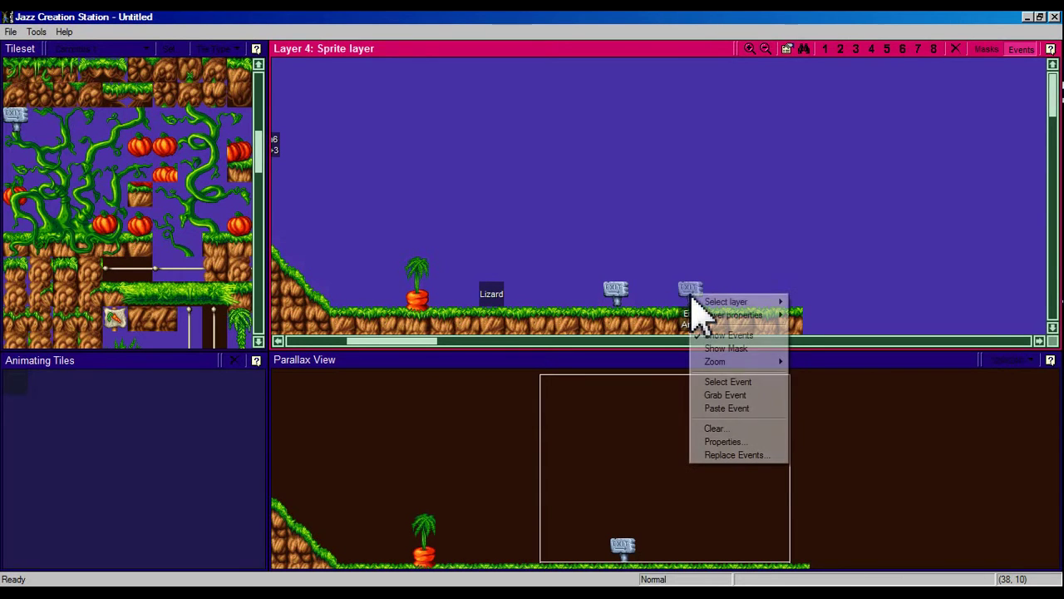
left_click(743, 409)
right_click(691, 268)
left_click(742, 384)
right_click(692, 233)
left_click(742, 344)
right_click(690, 241)
left_click(732, 356)
right_click(696, 195)
left_click(743, 305)
Step: Keep pasting End Area events up the column to the level's top tile
right_click(690, 167)
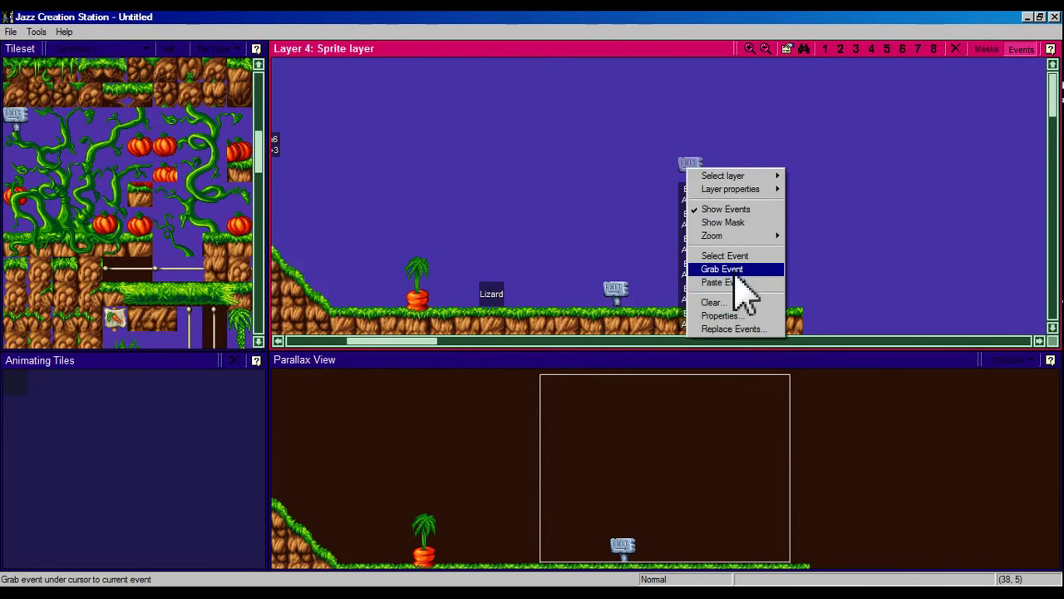
left_click(736, 280)
right_click(691, 142)
left_click(732, 255)
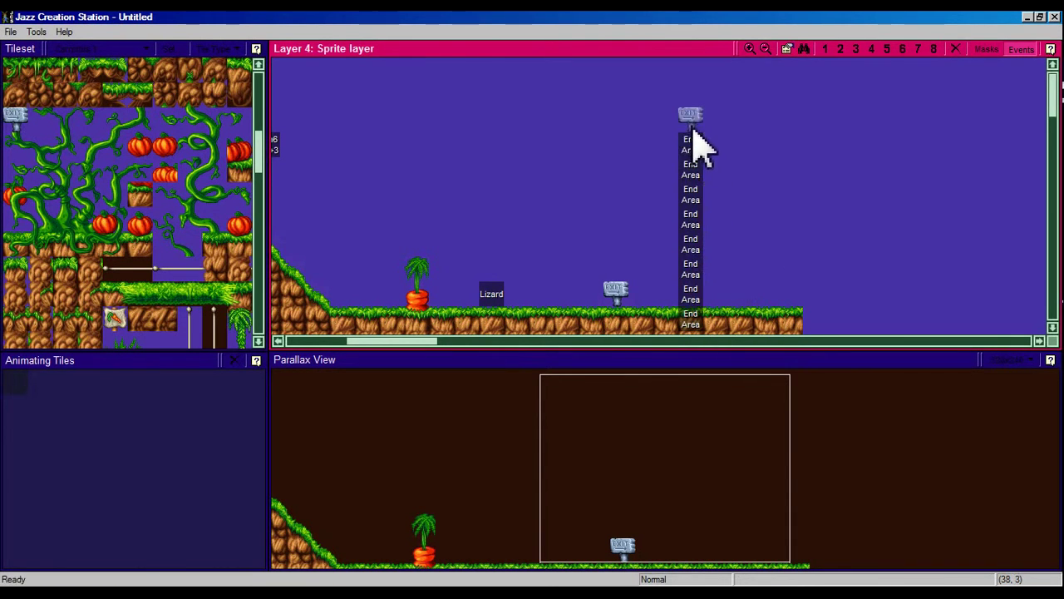
right_click(693, 127)
left_click(732, 239)
right_click(693, 96)
left_click(732, 210)
right_click(692, 74)
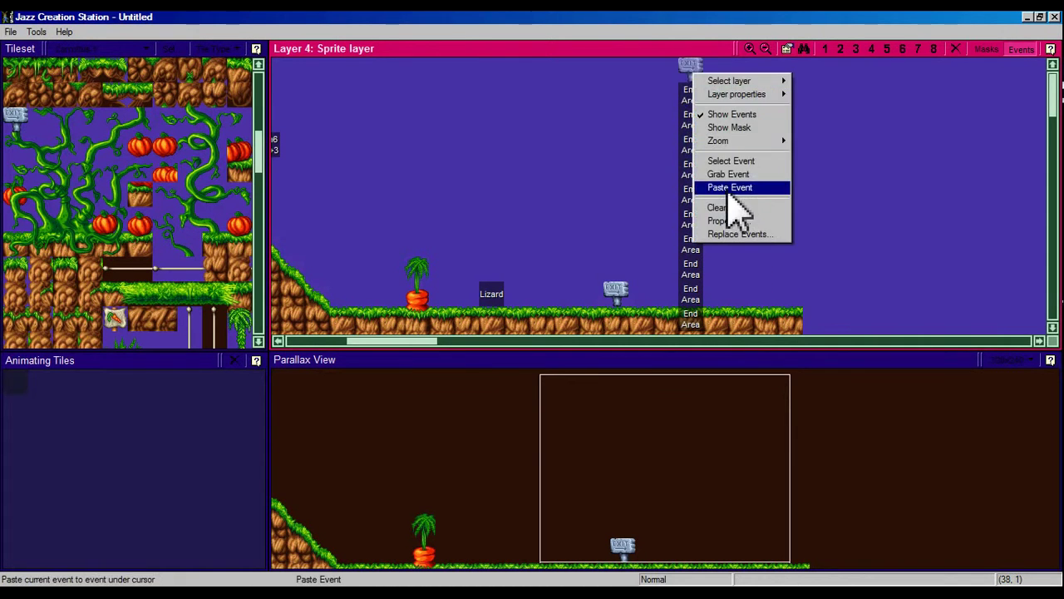
left_click(730, 185)
left_click_drag(432, 342, 455, 356)
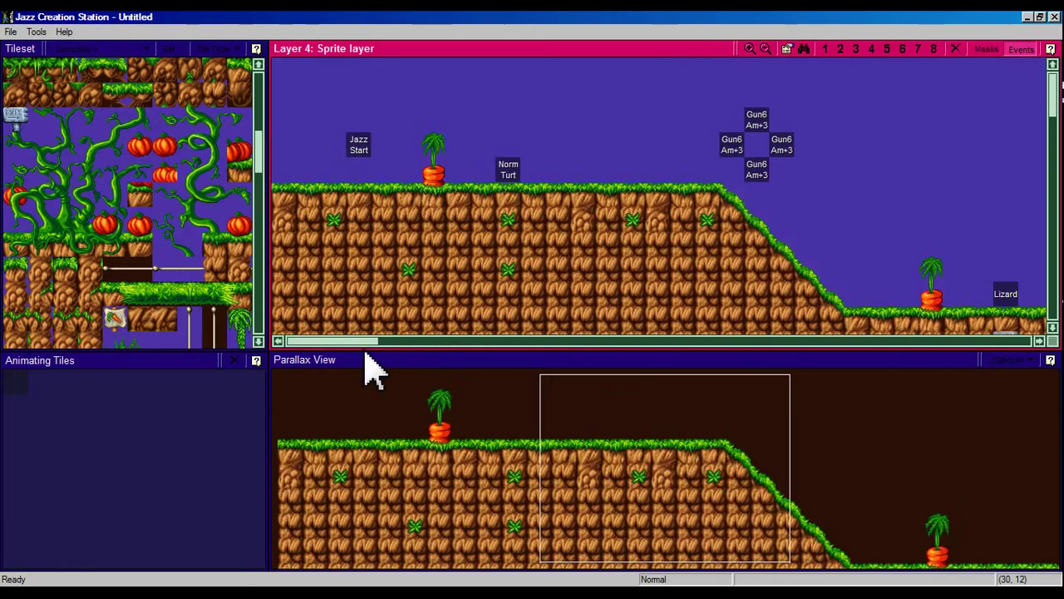
Step: Use Save & Run to save the level as MyFirstLevel and launch a test game
left_click(350, 342)
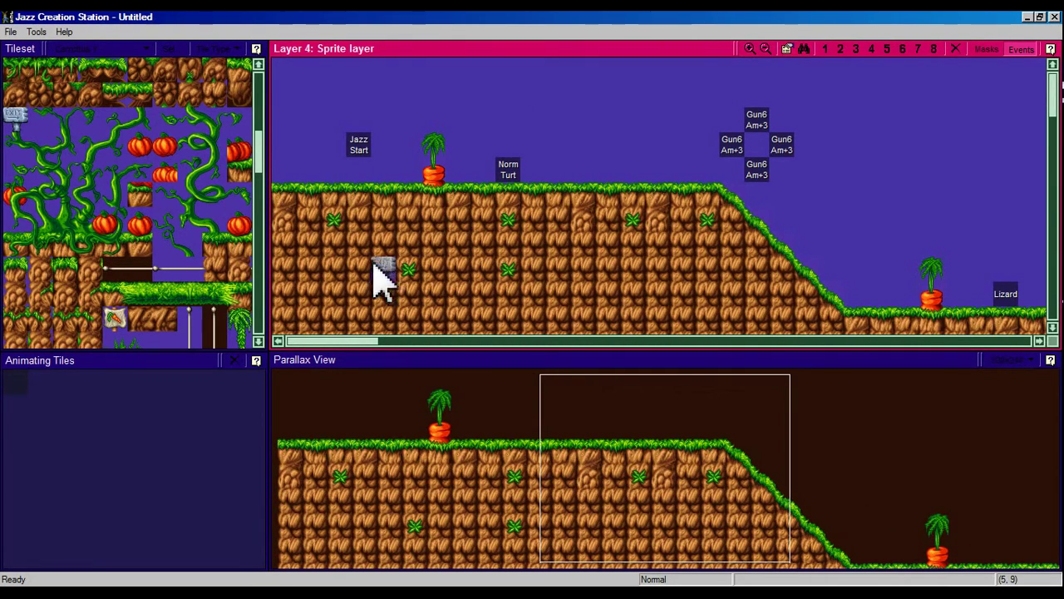
left_click(11, 33)
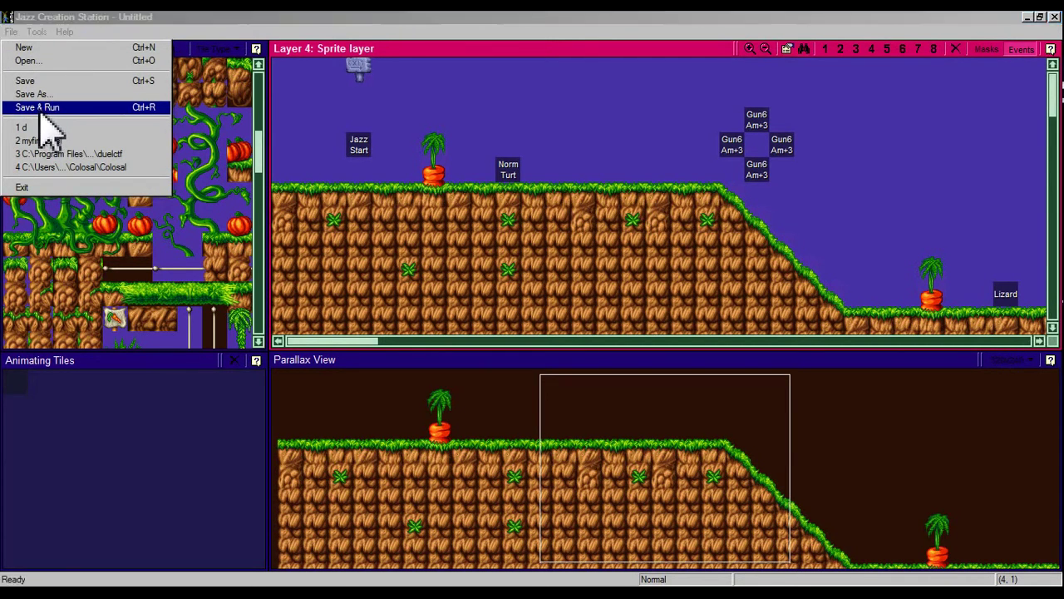
left_click(37, 94)
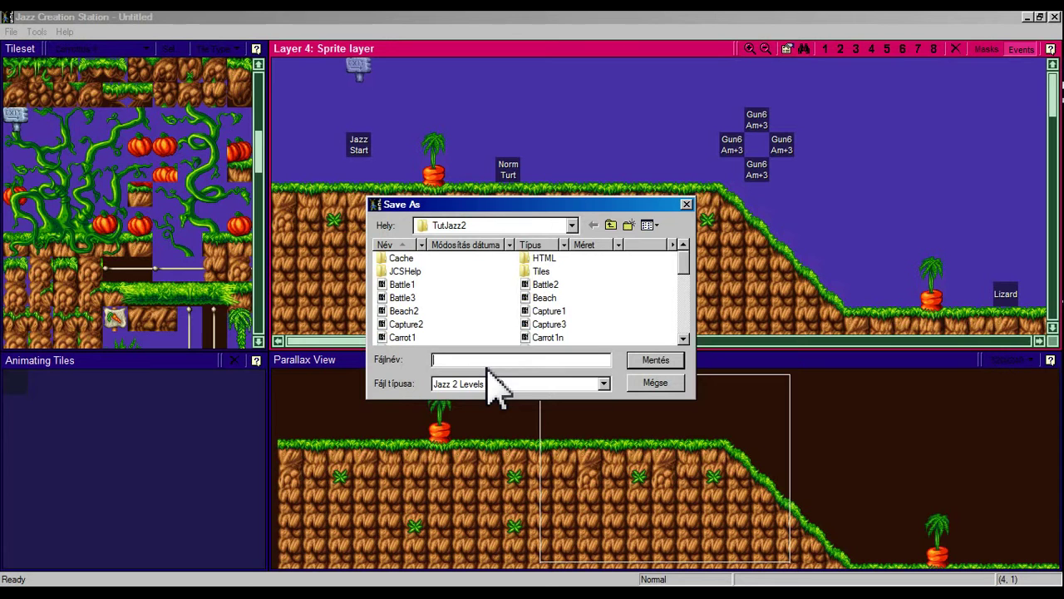
type("MyFirstLevel")
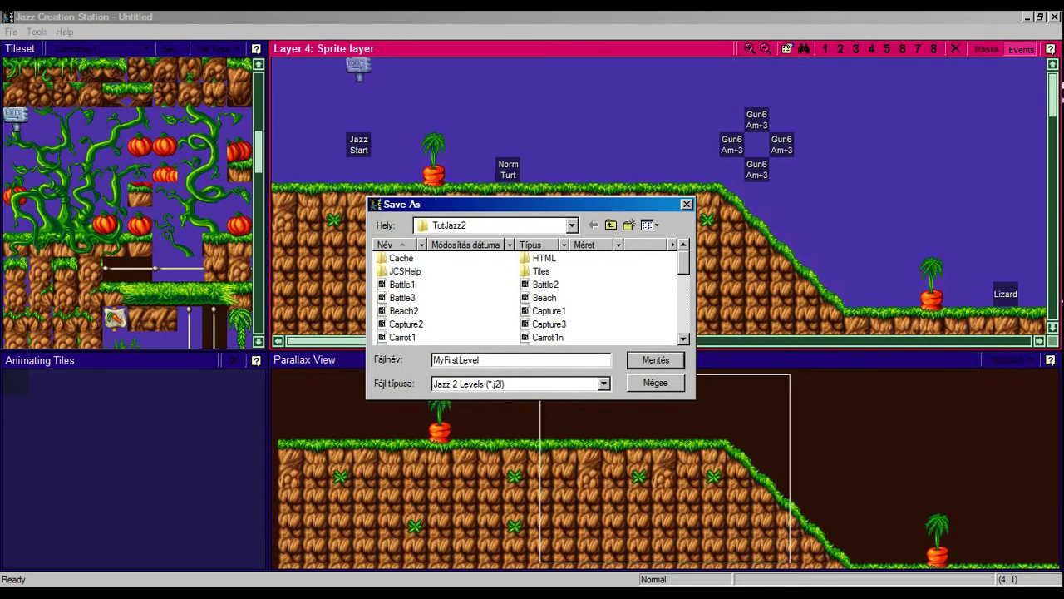
left_click(642, 361)
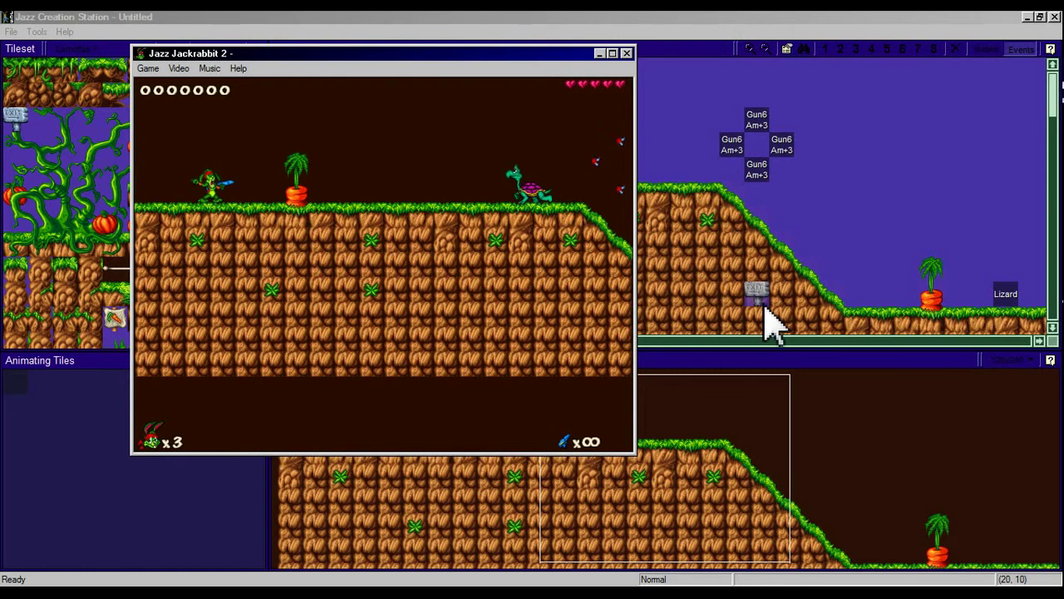
Step: Walk right, shoot the turtle and jump to collect the ammo pickups
key("Right")
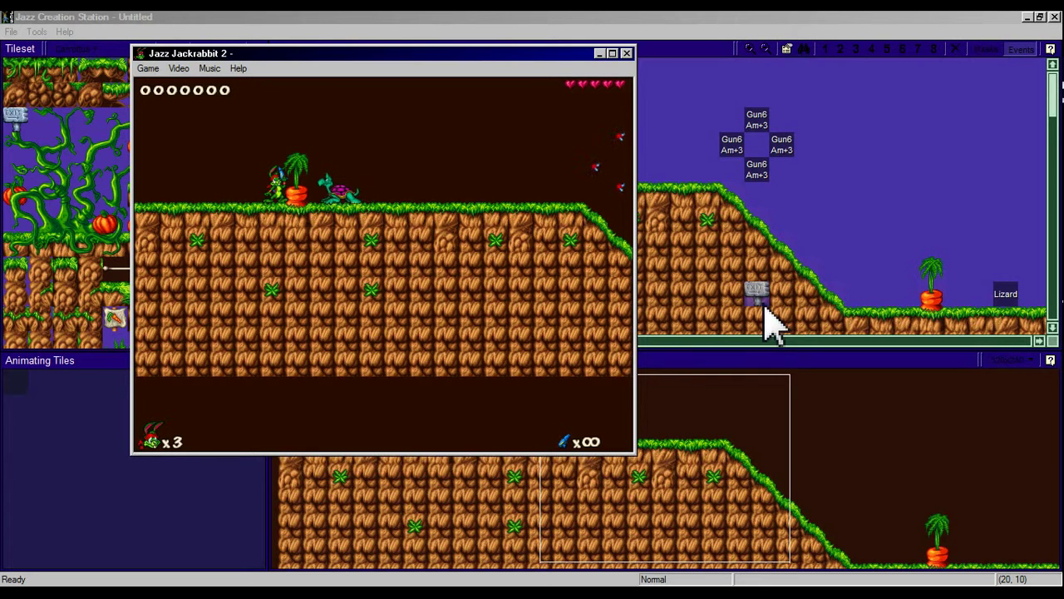
key("space")
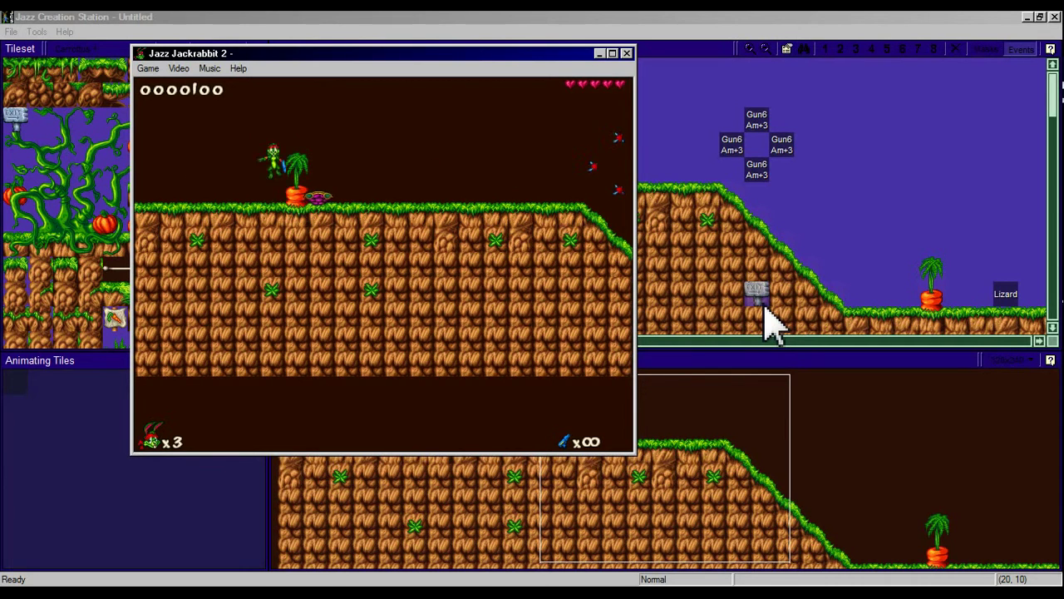
key("Right")
key("ctrl")
Step: Run down the slope, shoot the lizard and reach the exit sign
key("Right")
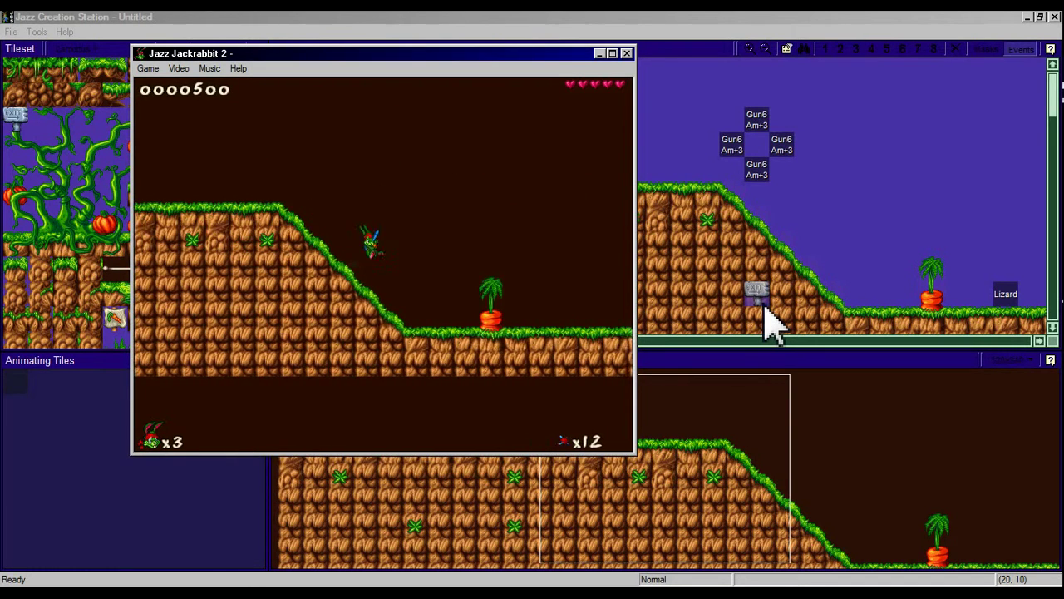
key("Right")
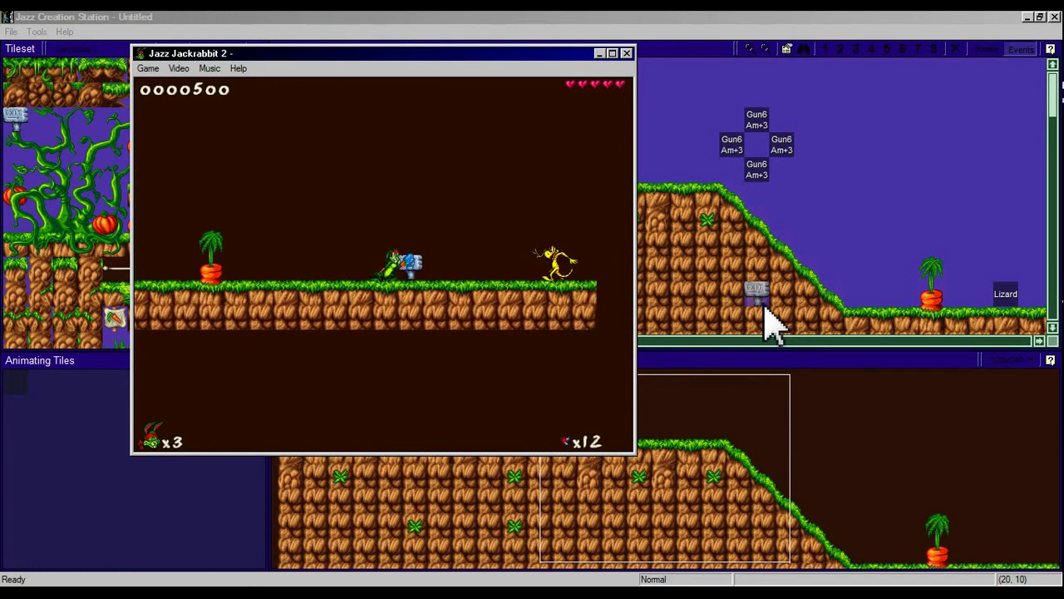
key("Left")
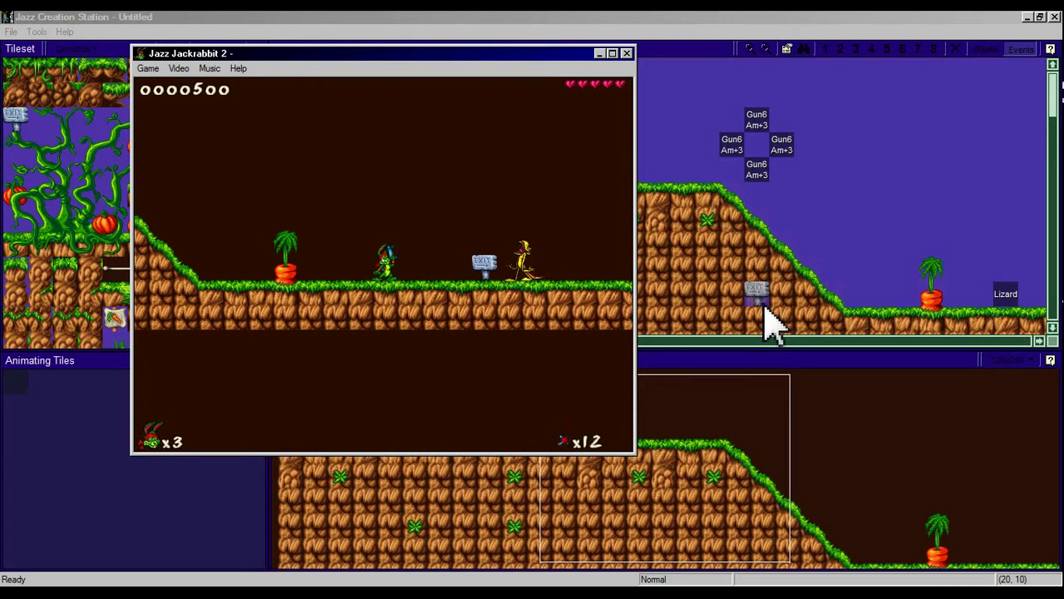
key("space")
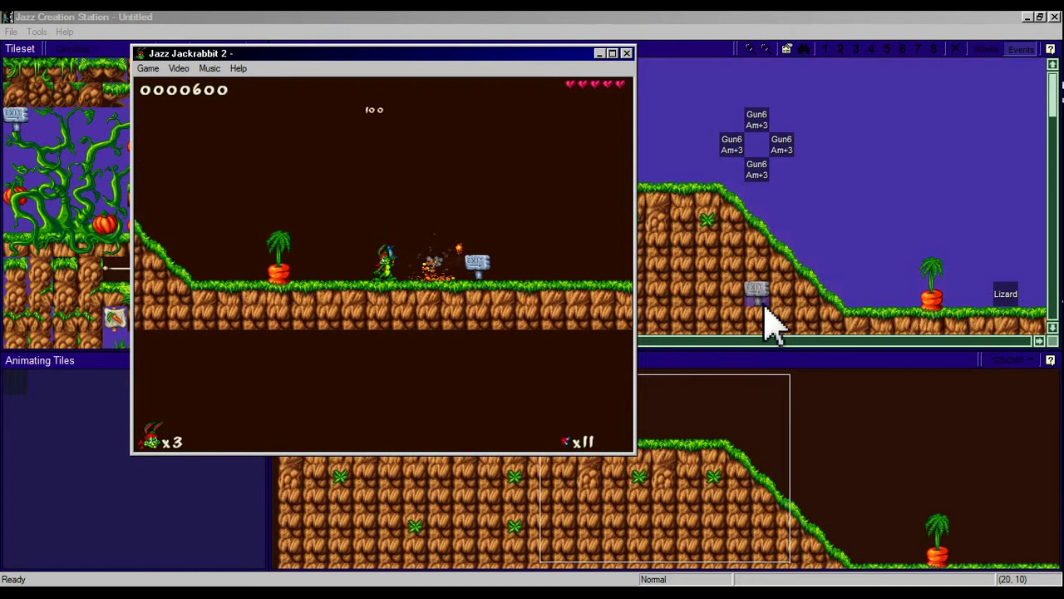
key("Right")
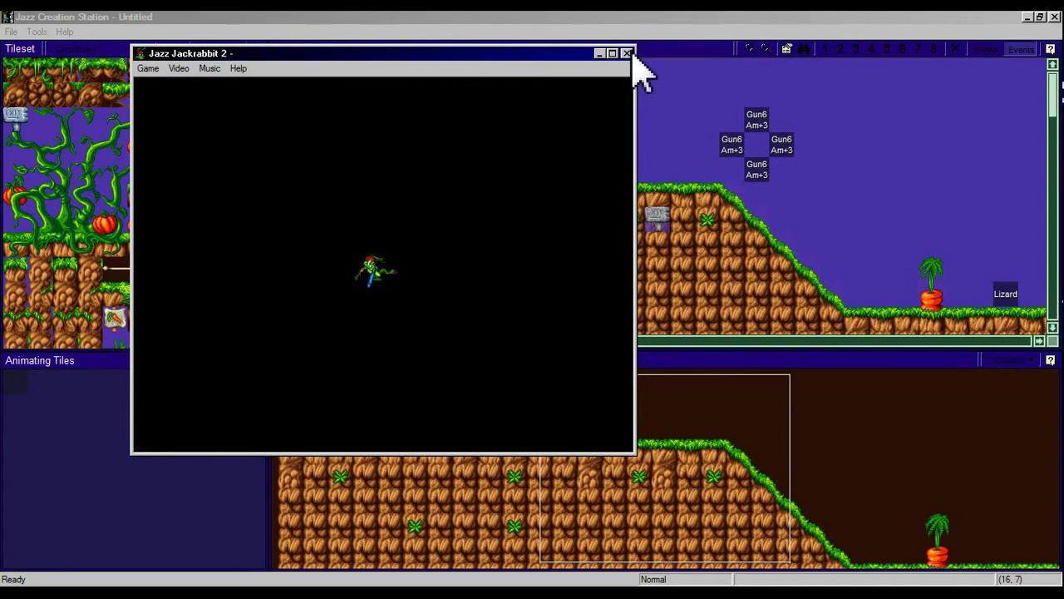
Step: Close the Jazz Jackrabbit 2 test window to return to the editor
left_click(628, 53)
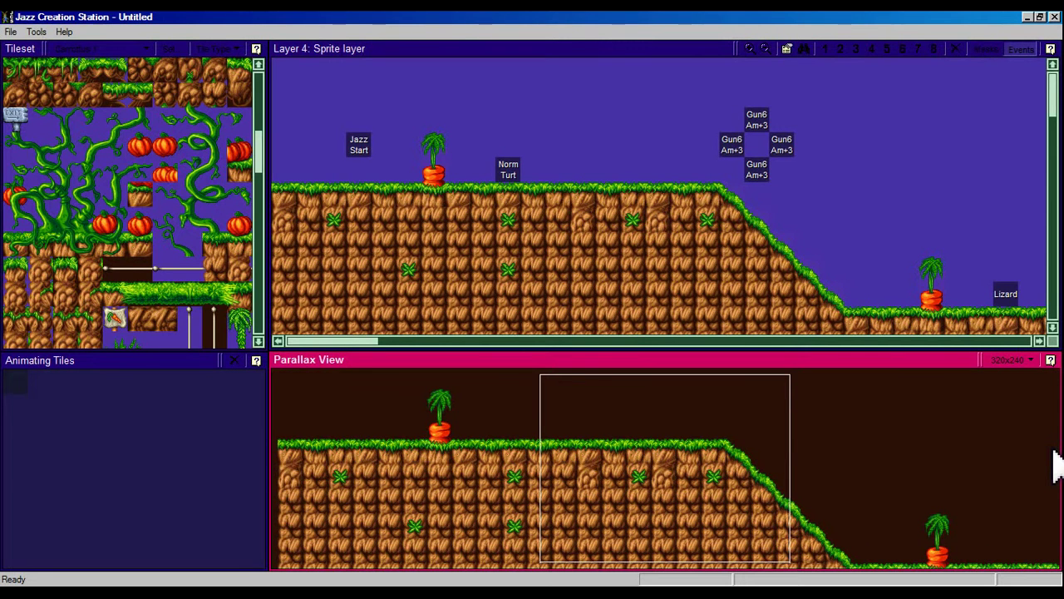